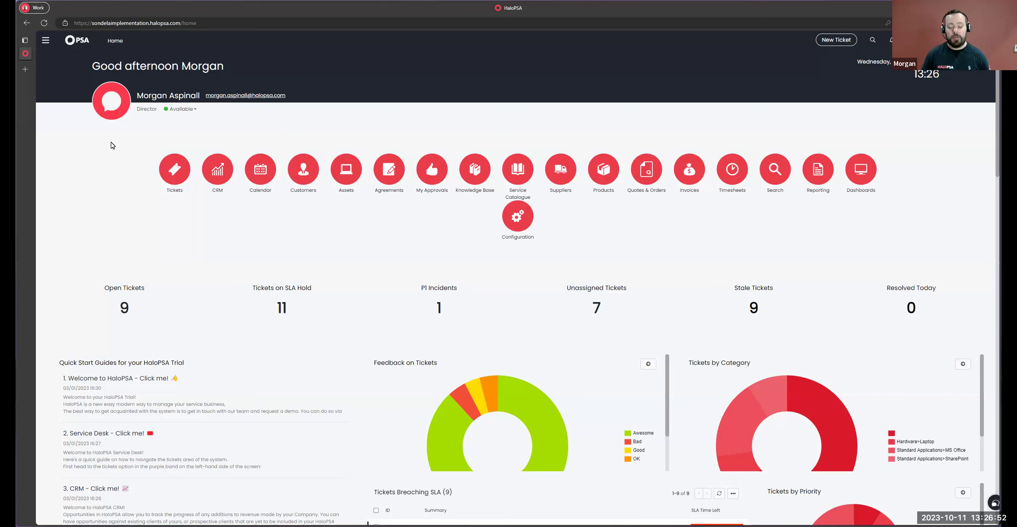
Step: Open the Warehouse site of Sondela Consulting in the customer sites and check whether it is a stock location
left_click(298, 168)
left_click(59, 123)
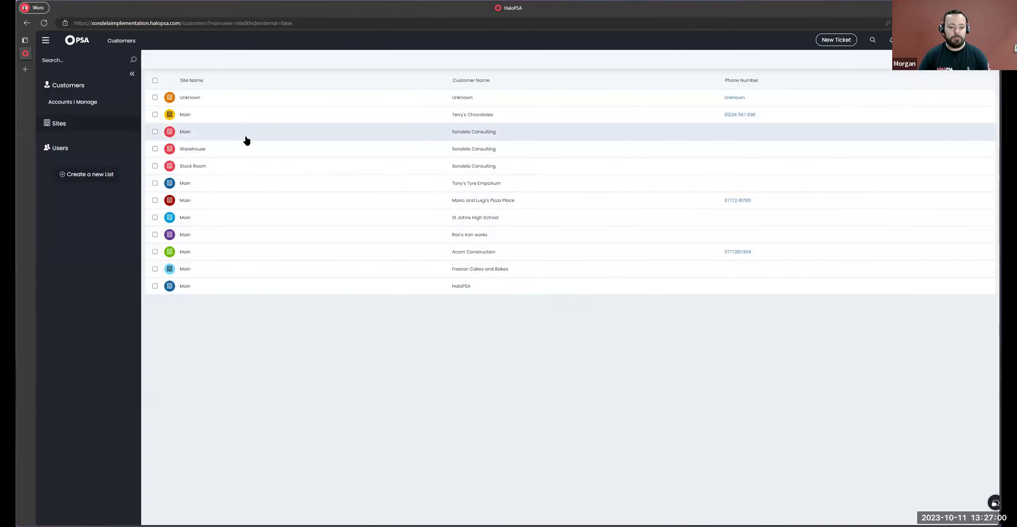
left_click(247, 153)
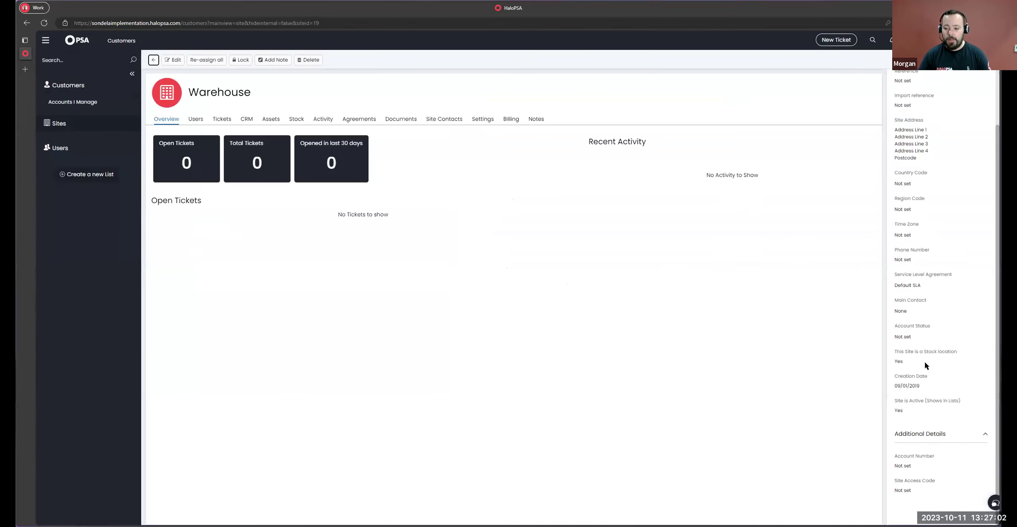
left_click_drag(895, 350, 914, 363)
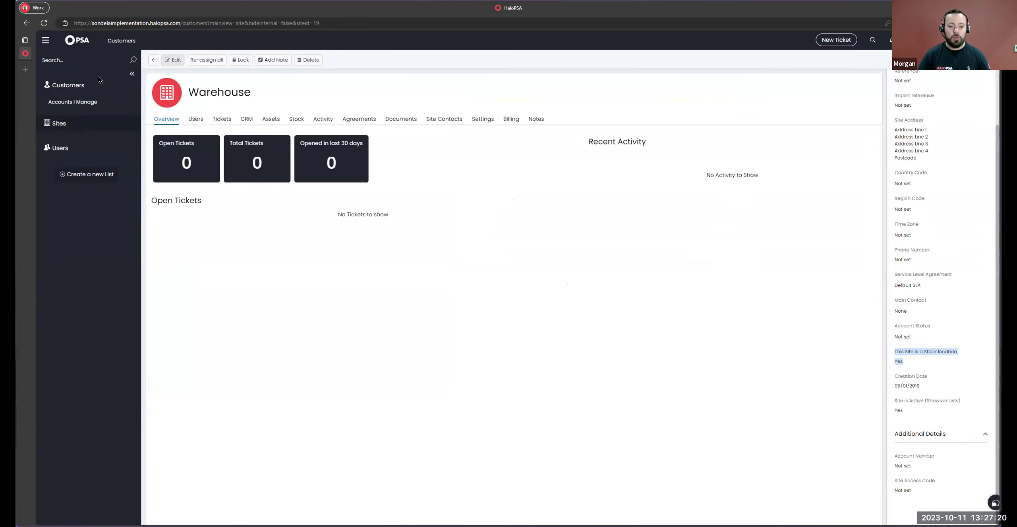
Step: Review the stock control settings in the Items and Stock Control configuration
left_click(45, 40)
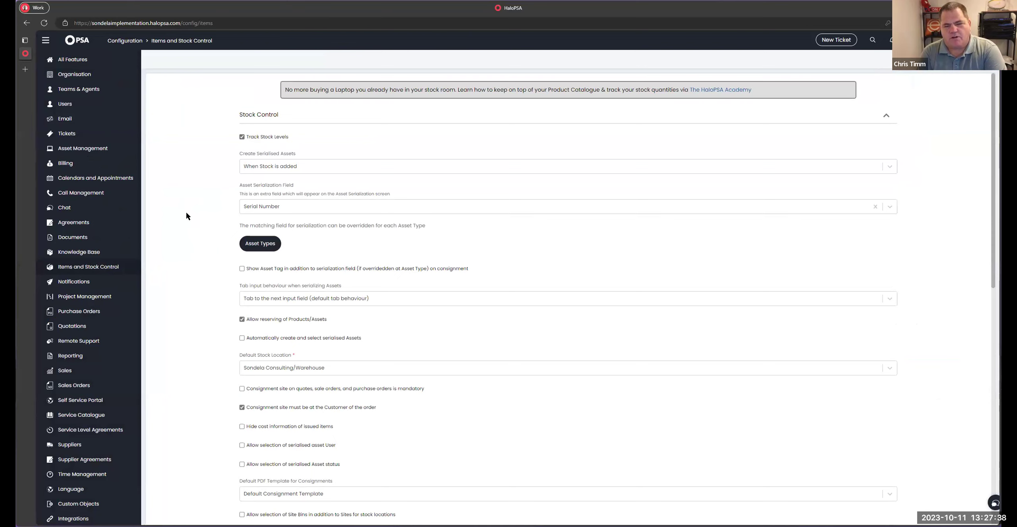
scroll(188, 207, "down", 2)
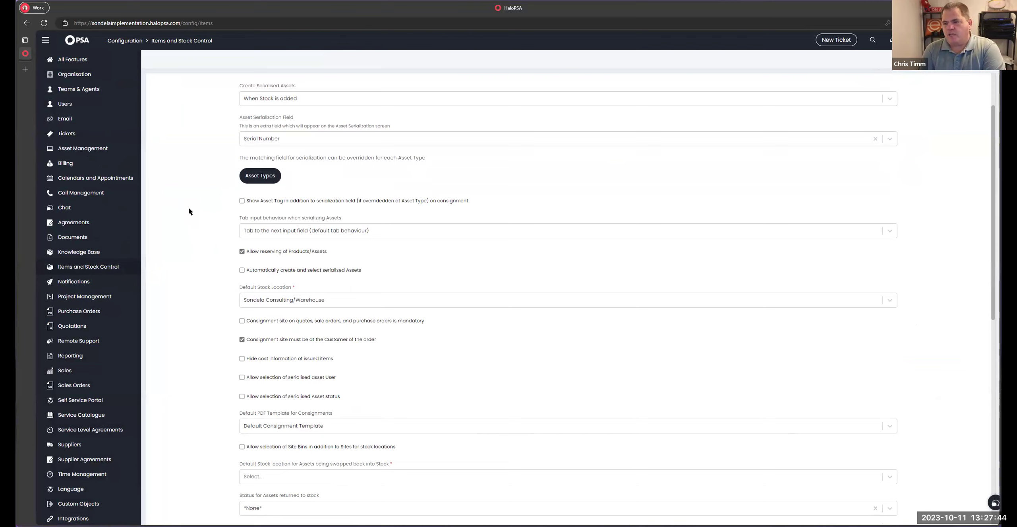
Step: Open the Ethernet Cable (5m) product from the Non-serialised product group
left_click(45, 41)
left_click(68, 84)
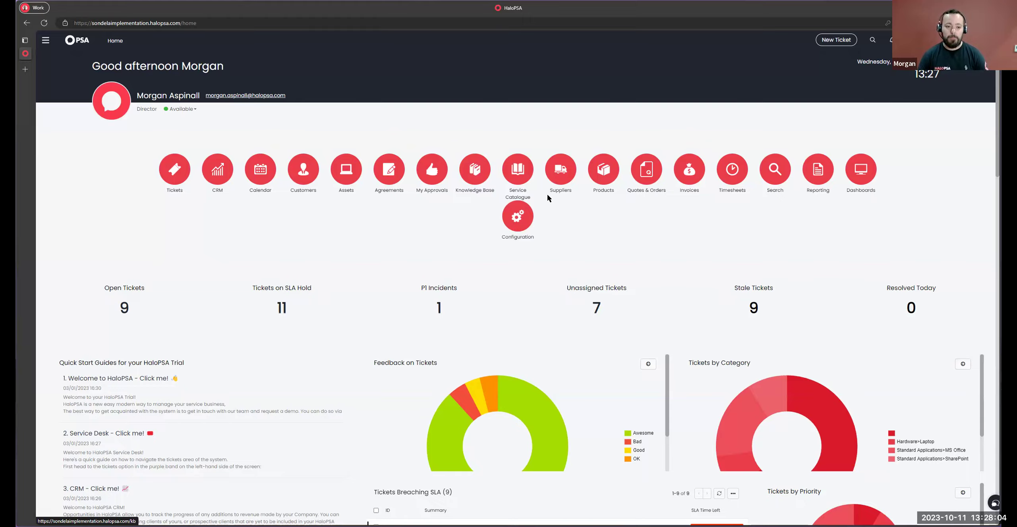
left_click(601, 170)
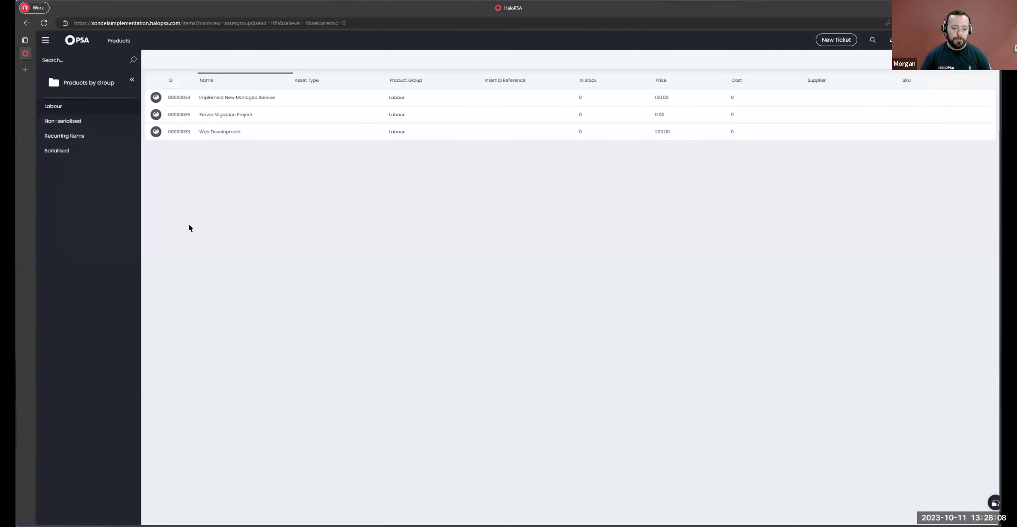
left_click(82, 117)
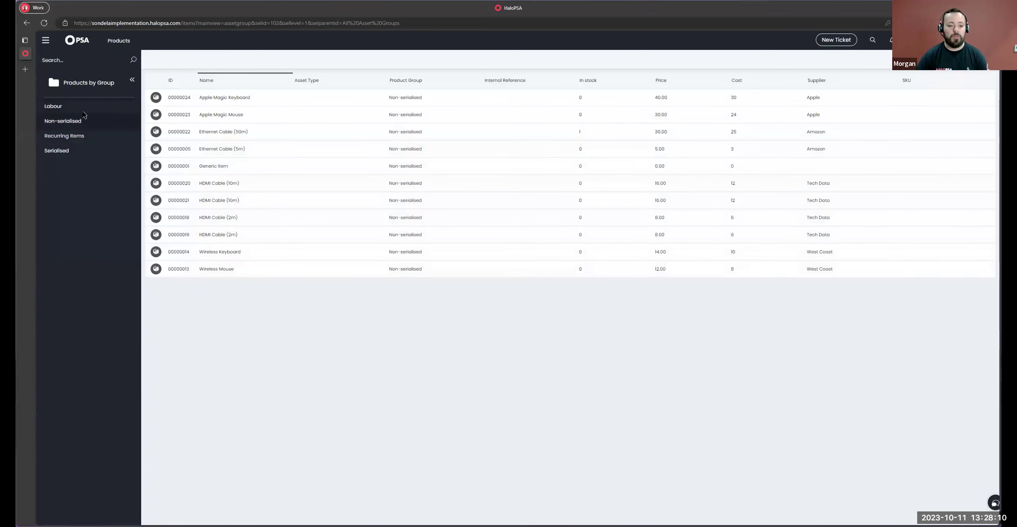
left_click(221, 154)
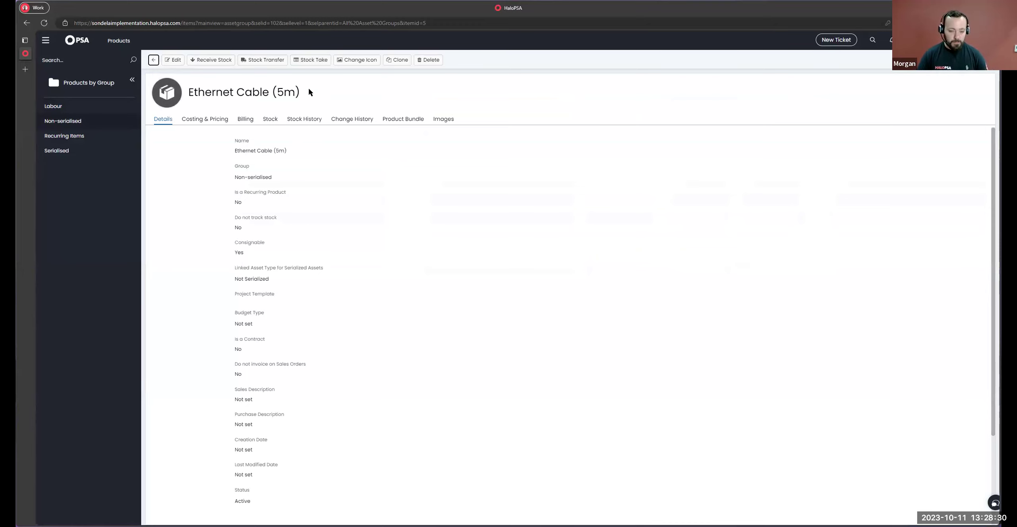
Step: Receive a quantity of 5 Ethernet Cable (5m) items into the Sondela Consulting/Warehouse stock location
left_click(205, 62)
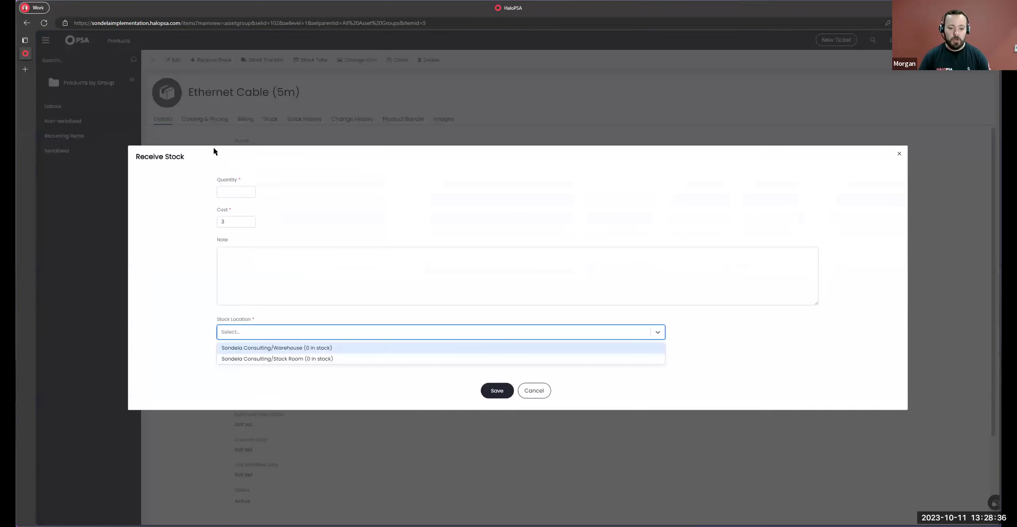
left_click(229, 206)
type("5")
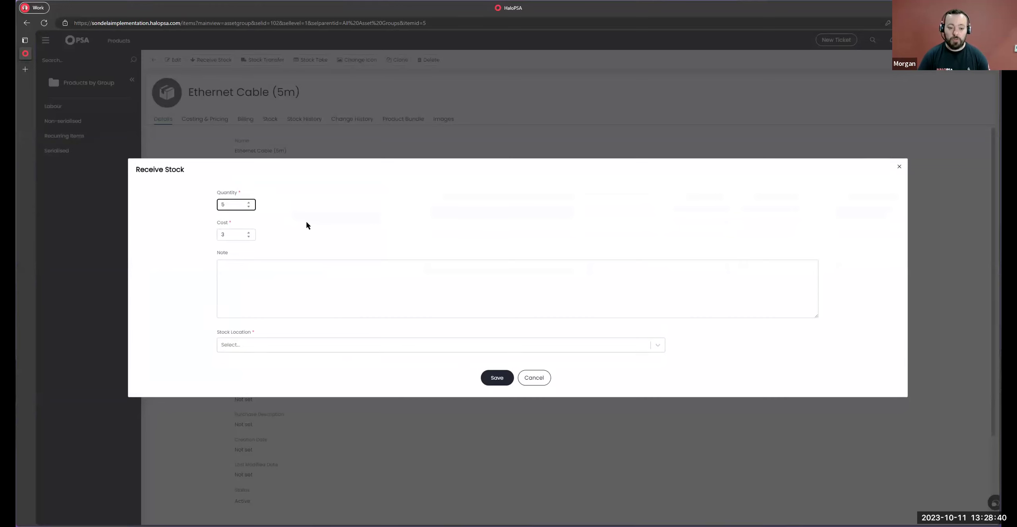
left_click(278, 345)
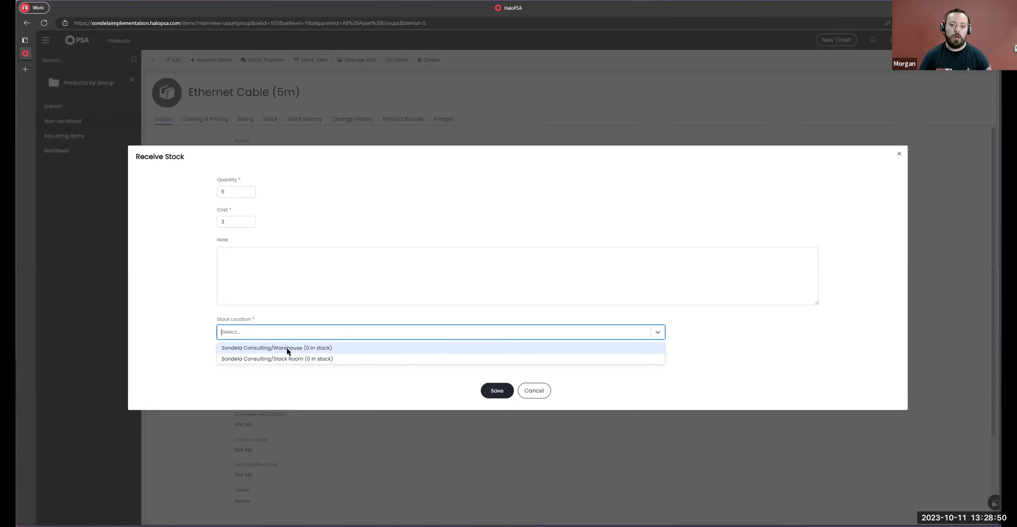
left_click(286, 348)
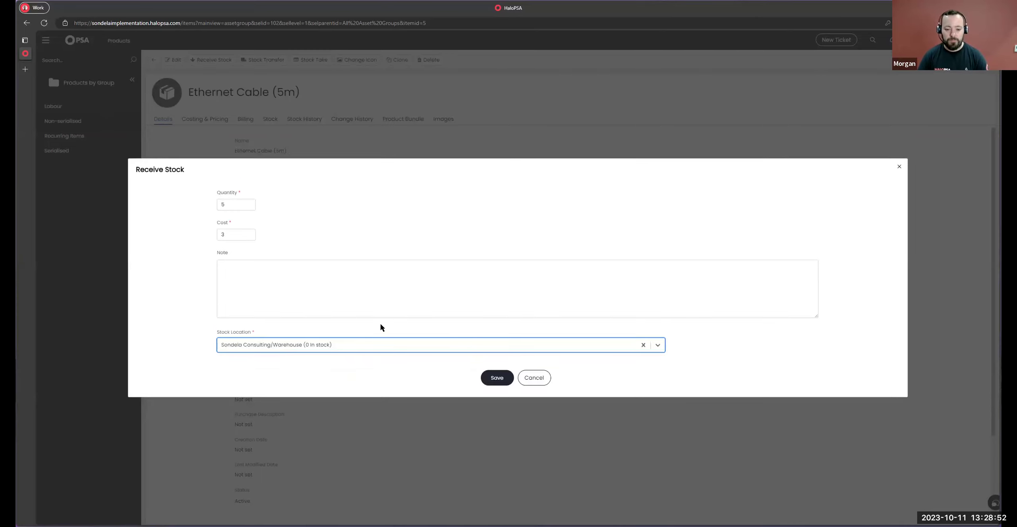
left_click(380, 345)
left_click(166, 332)
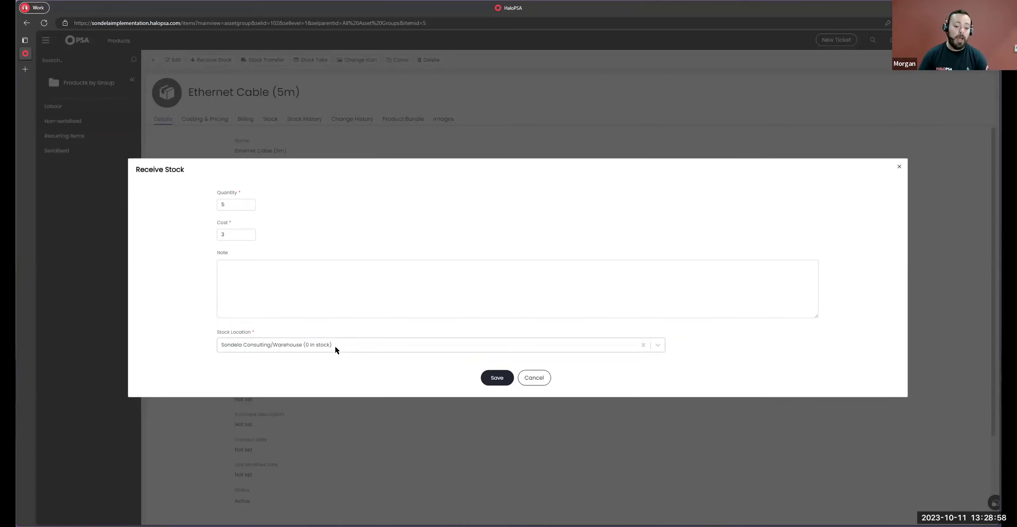
left_click(310, 345)
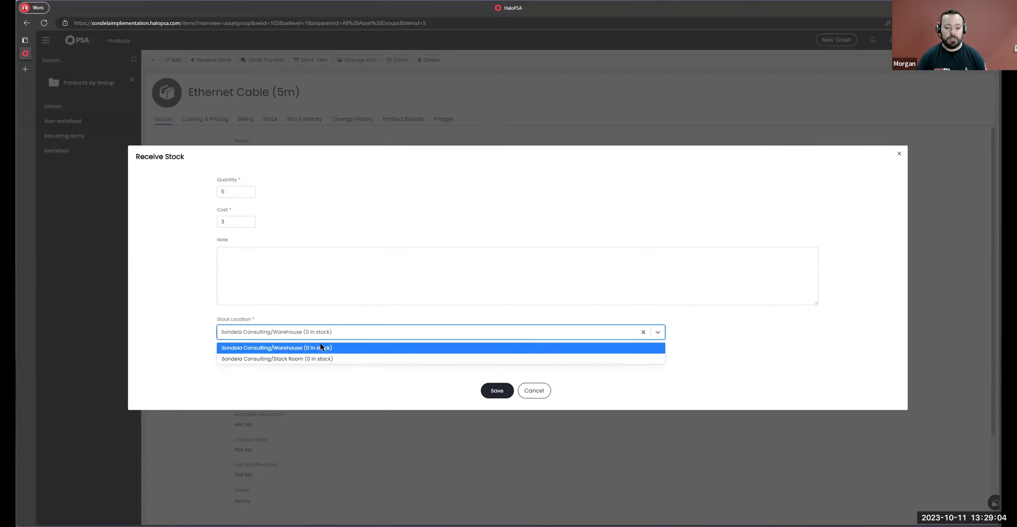
left_click(322, 346)
left_click(497, 377)
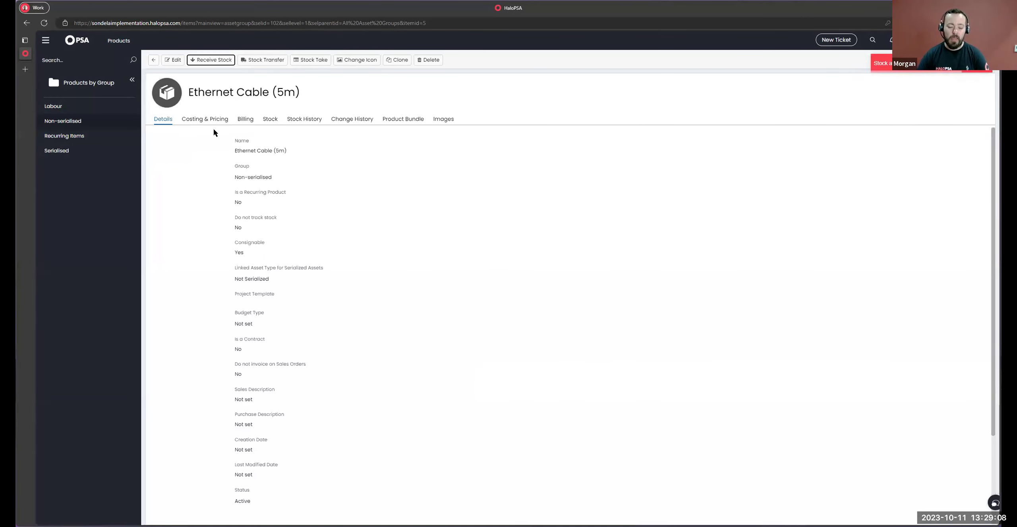
Step: Check the stock levels of Ethernet Cable (5m) at each stock location
double_click(277, 121)
left_click(270, 118)
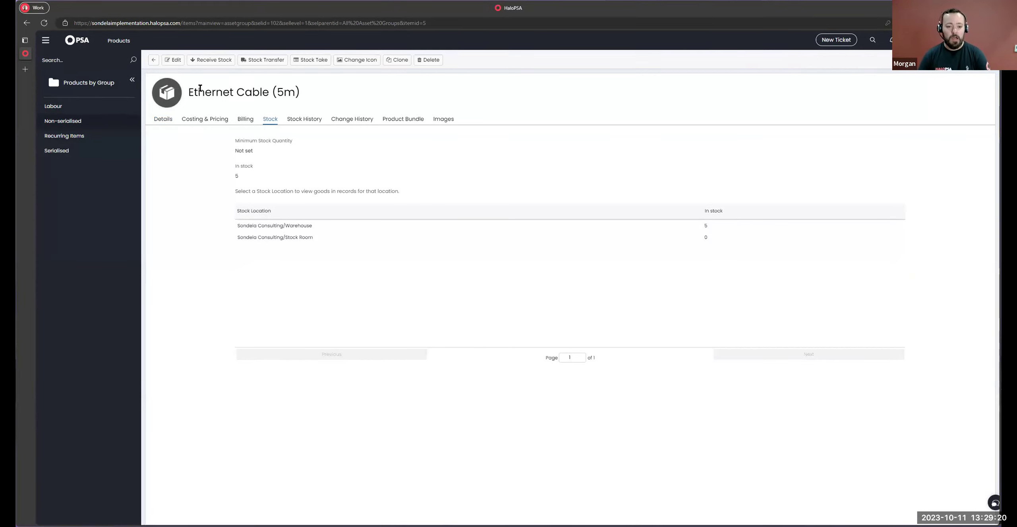
left_click(235, 196)
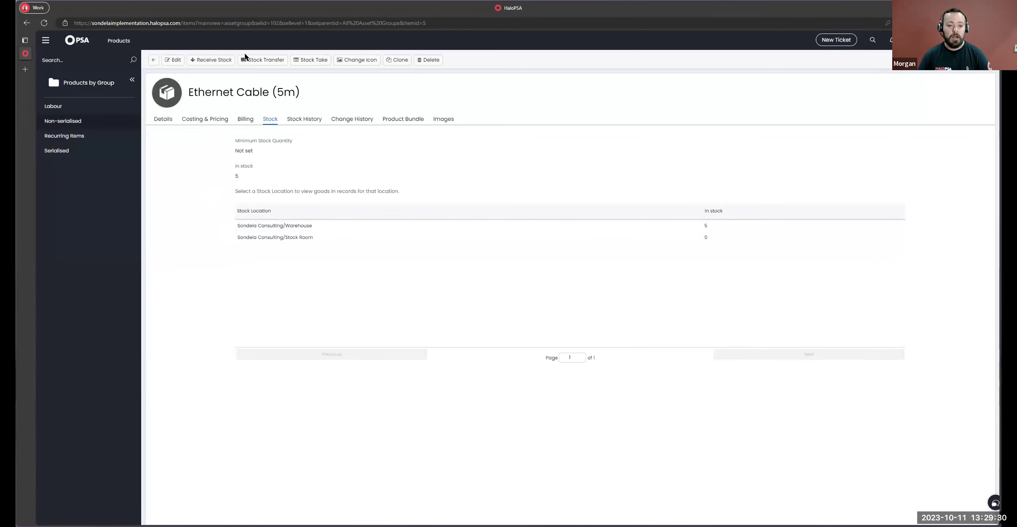
Step: Transfer 2 Ethernet Cable (5m) items from Sondela Consulting/Warehouse to Sondela Consulting/Stock Room and view the product's stock history
left_click(257, 61)
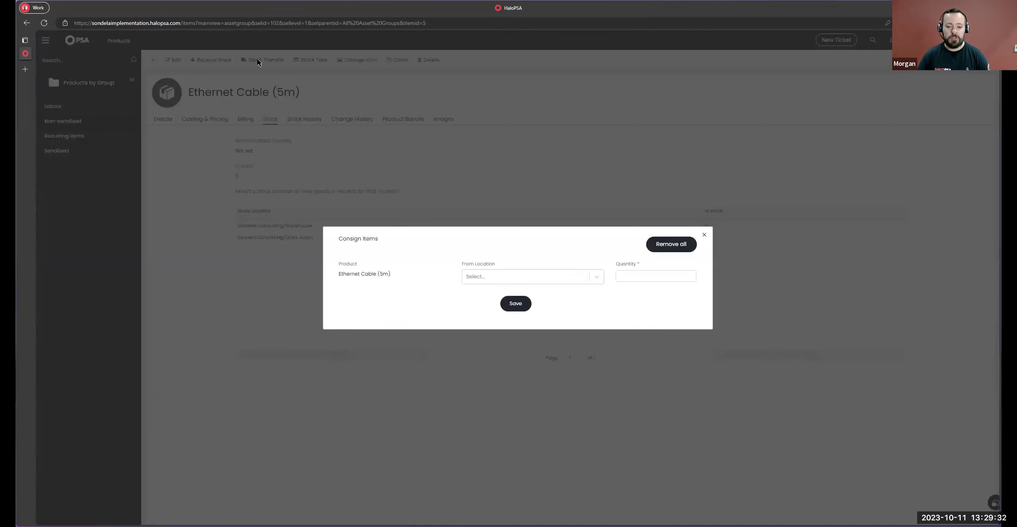
left_click(522, 278)
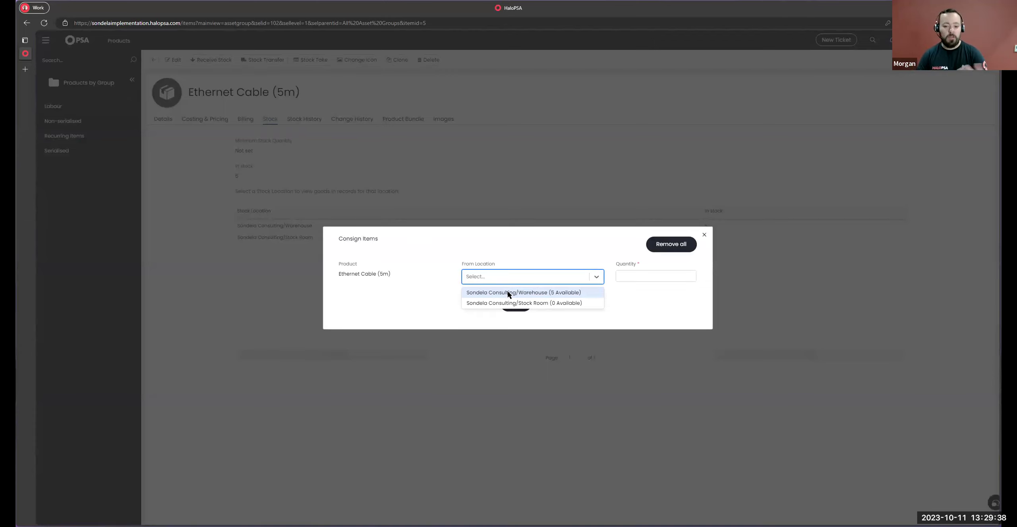
left_click(508, 294)
left_click(632, 277)
left_click(515, 303)
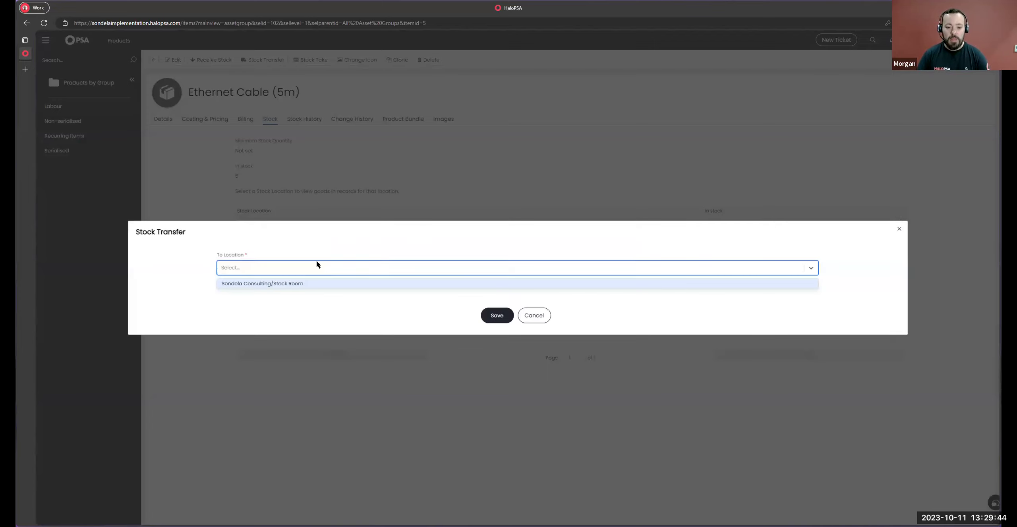
left_click(283, 284)
left_click(497, 308)
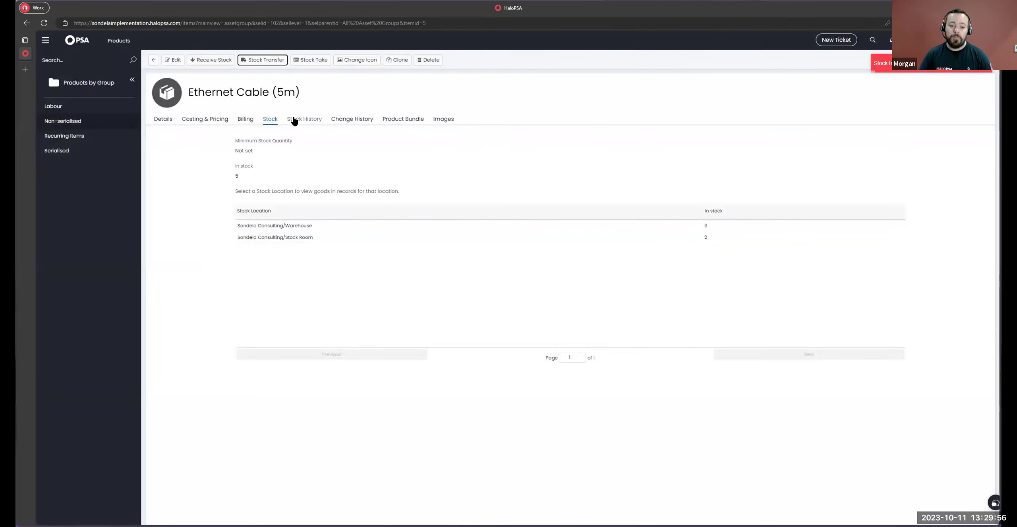
left_click_drag(288, 120, 316, 121)
left_click(315, 119)
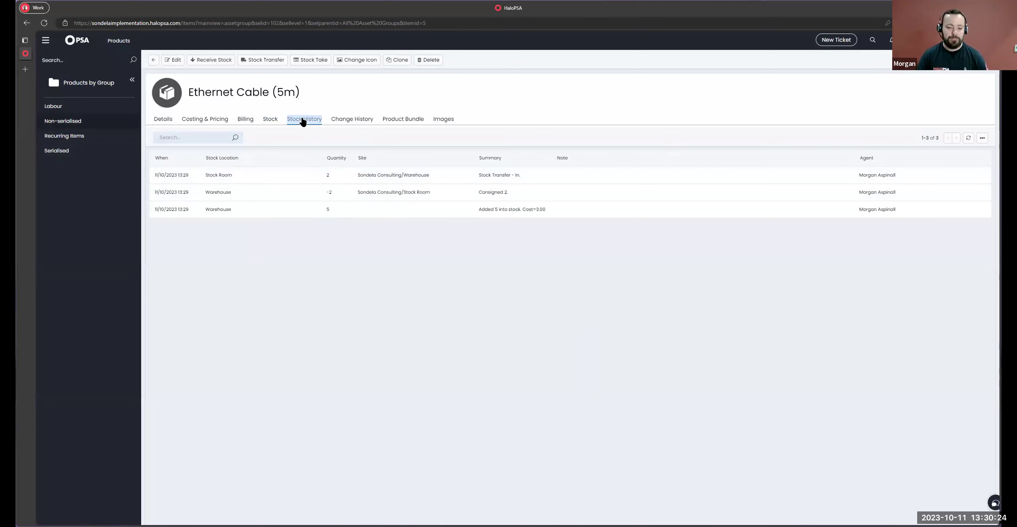
Step: Record a stock take with an adjusted quantity of 0 for the Sondela Consulting/Warehouse location
left_click(306, 60)
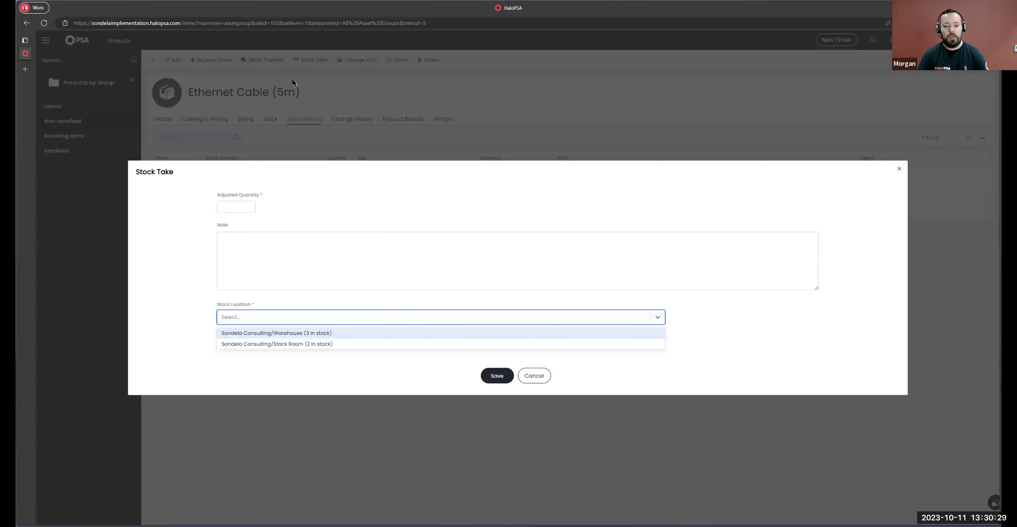
left_click(225, 207)
type("0")
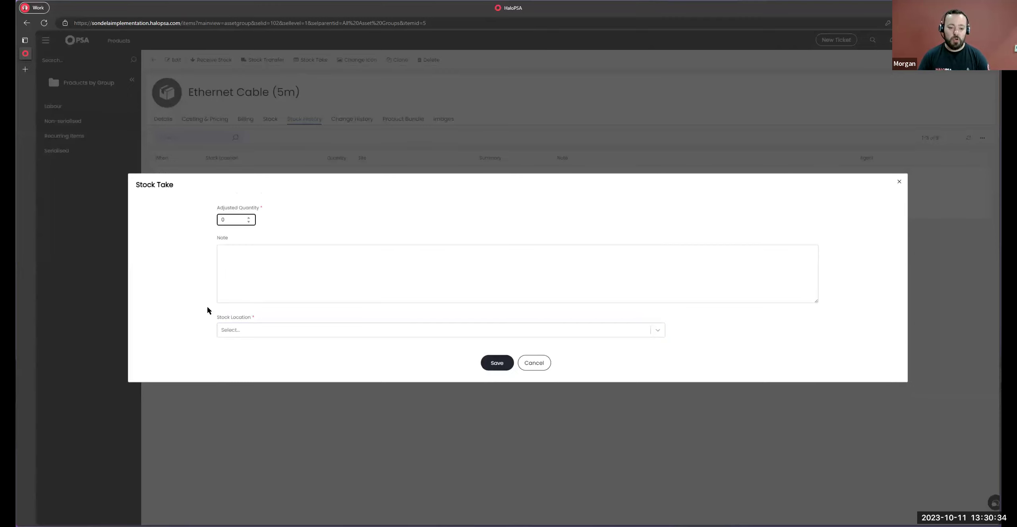
left_click(259, 330)
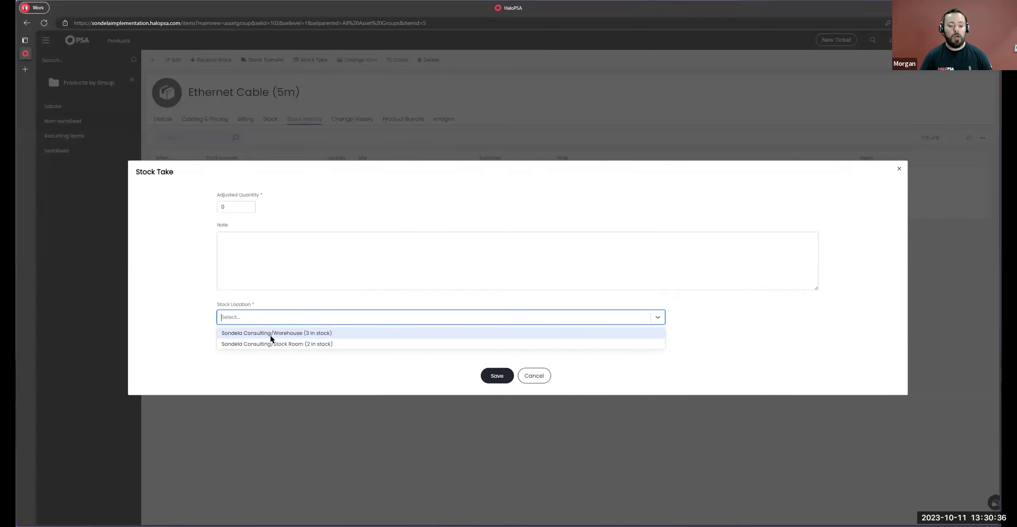
left_click(278, 333)
left_click(497, 360)
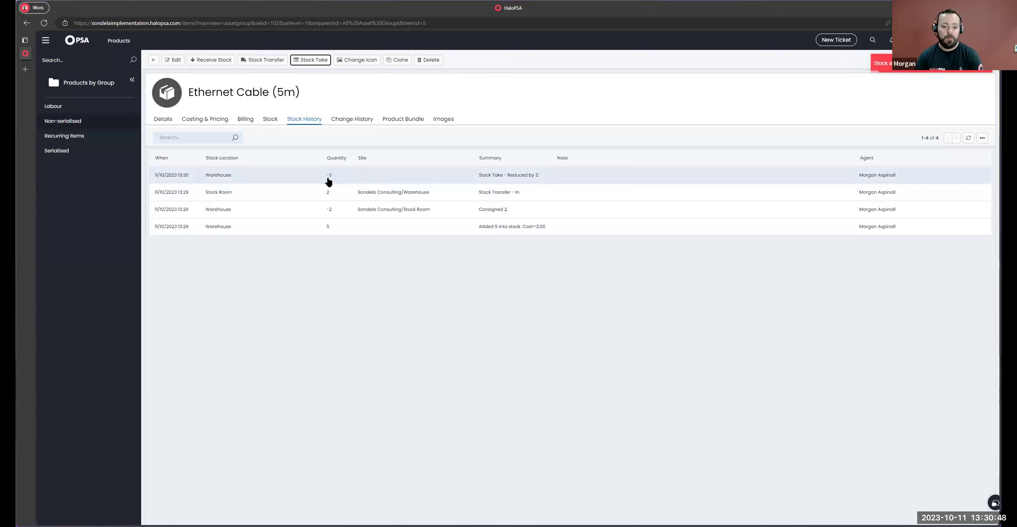
Step: Examine the product's details, especially the Linked Asset Type for Serialized Assets field
left_click(157, 120)
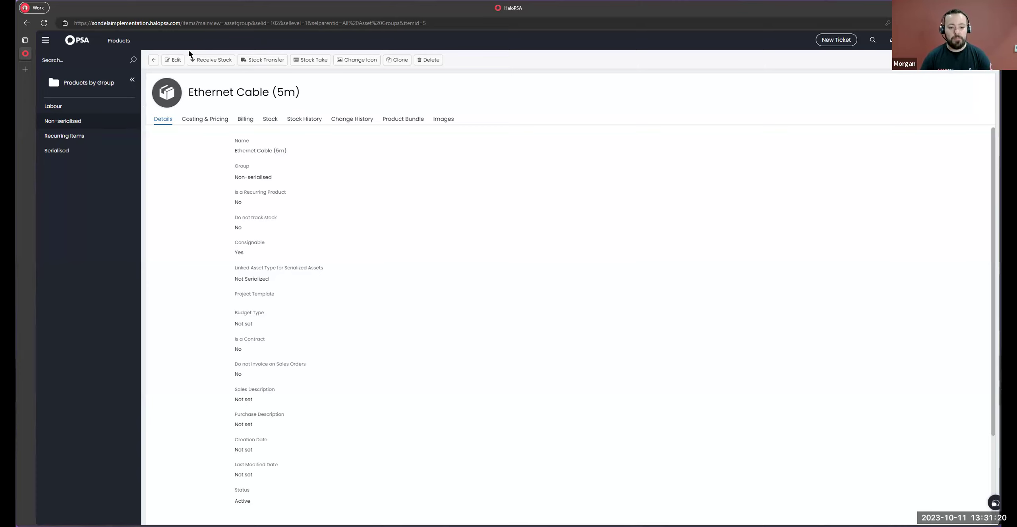
left_click_drag(188, 86, 405, 120)
left_click(221, 267)
left_click_drag(223, 273, 344, 274)
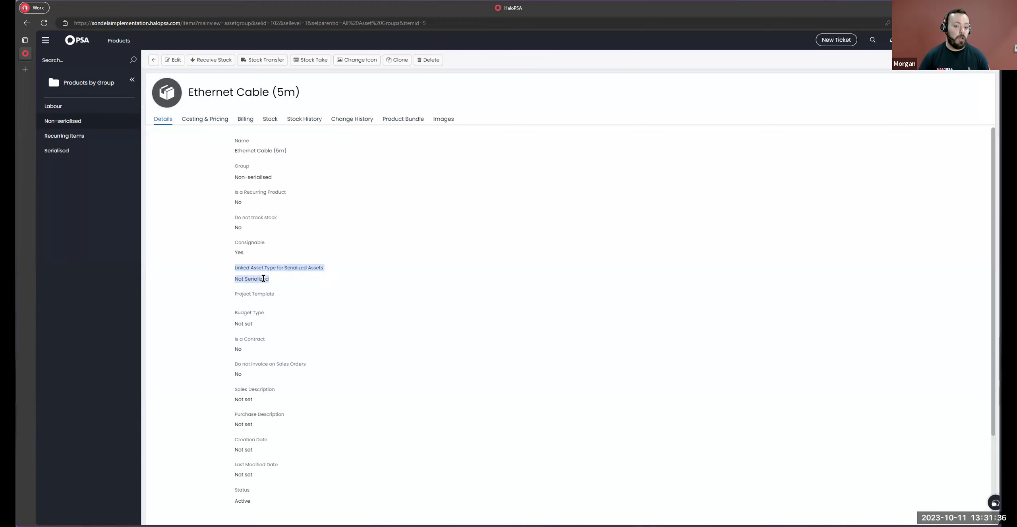
double_click(194, 211)
left_click_drag(234, 279, 286, 281)
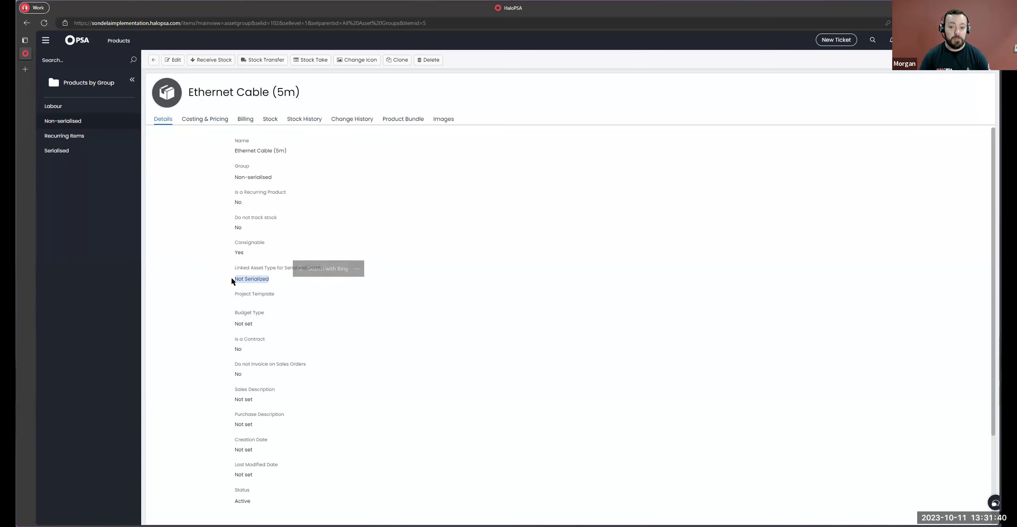
Step: View the Serialised product group and reopen Ethernet Cable (5m) from the Non-serialised group
left_click(153, 60)
left_click(63, 136)
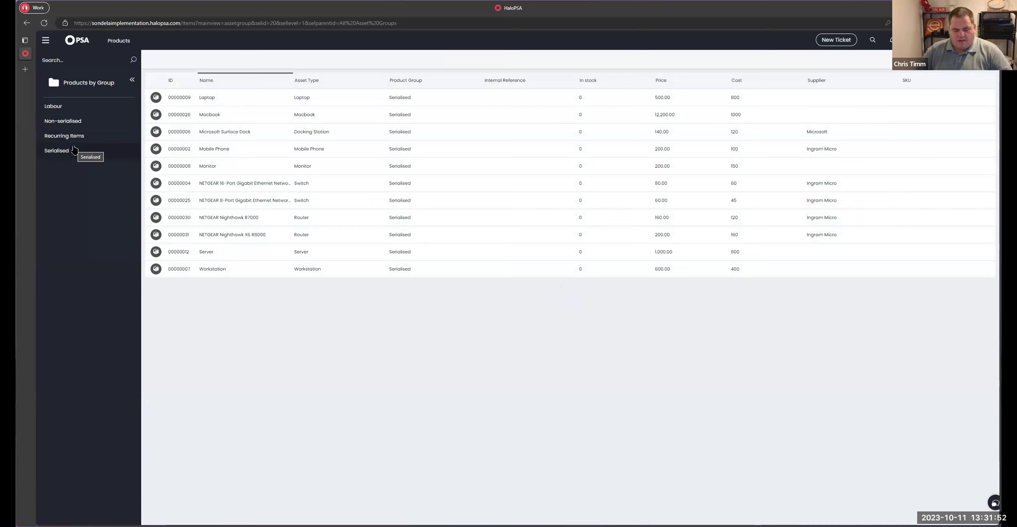
left_click(81, 121)
left_click(260, 148)
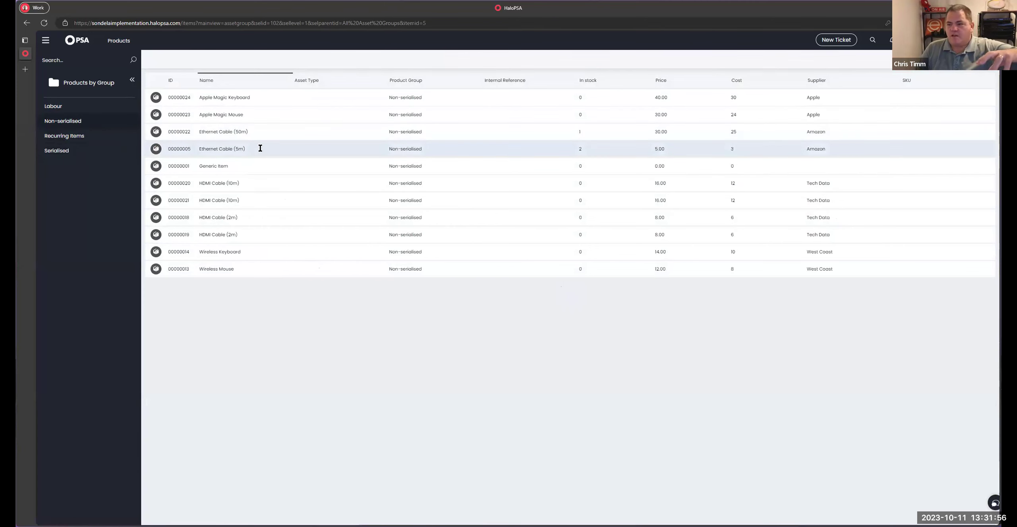
Step: Recheck the cable's stock and linked asset type information, and return to the product list
left_click(270, 119)
left_click(163, 119)
left_click_drag(234, 278, 280, 279)
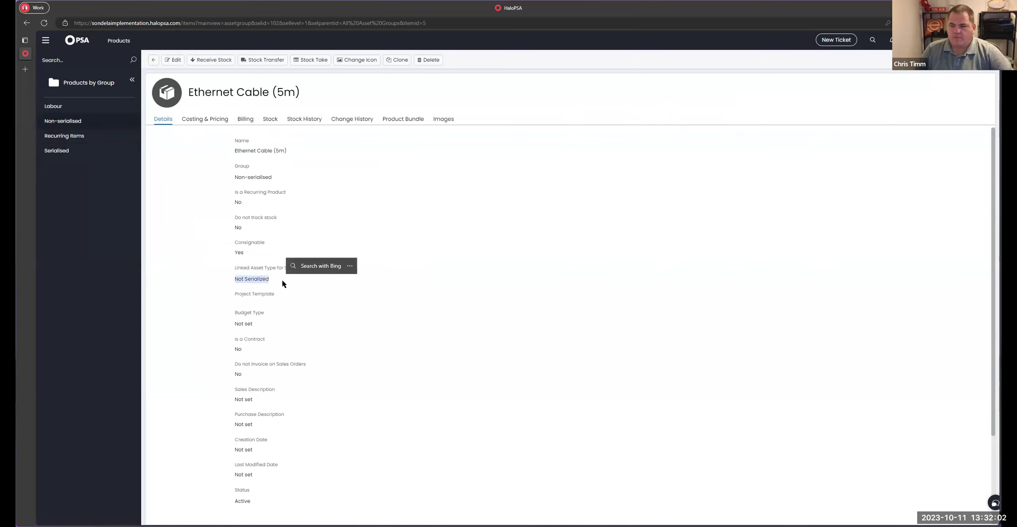
left_click(177, 269)
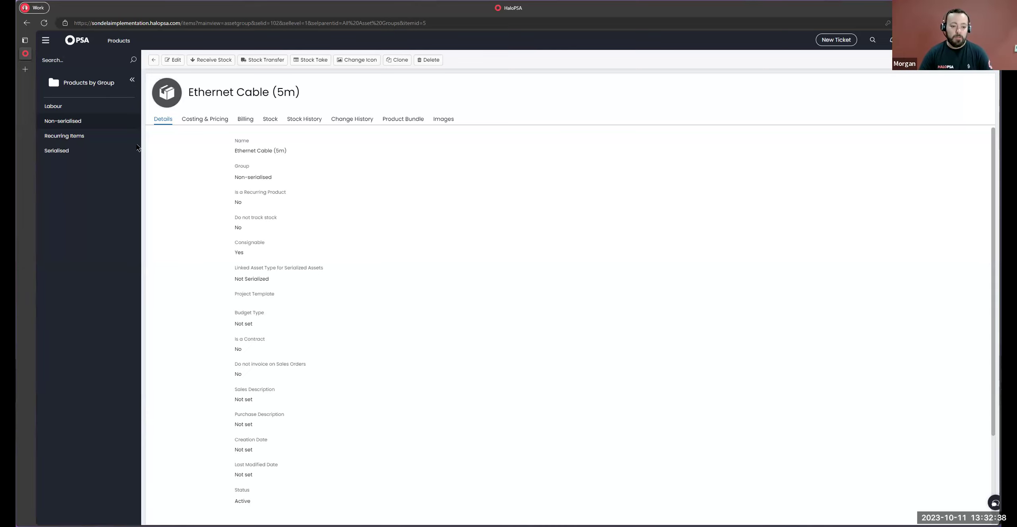
left_click(152, 60)
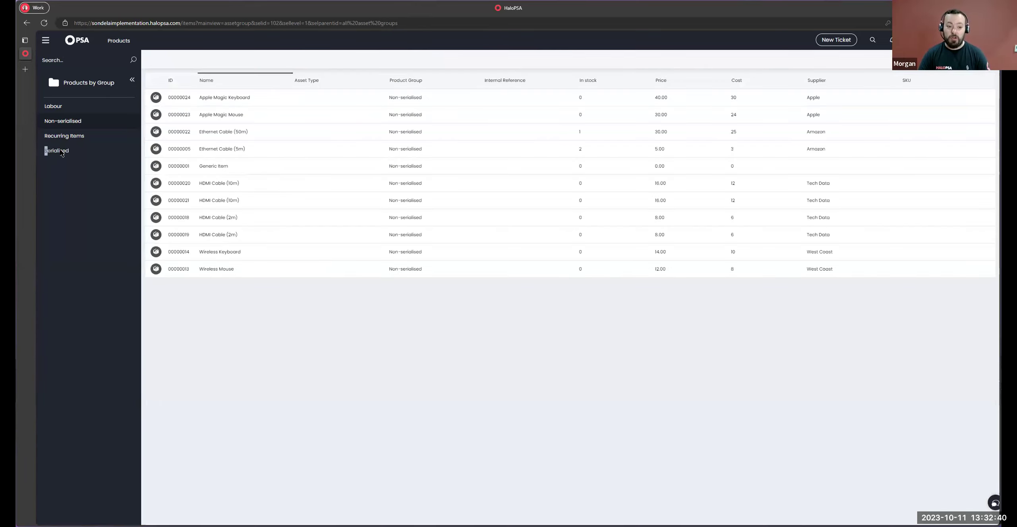
Step: Open Laptop from the Serialised product group and examine its Linked Asset Type for Serialized Assets field
left_click_drag(44, 151, 47, 151)
left_click(202, 98)
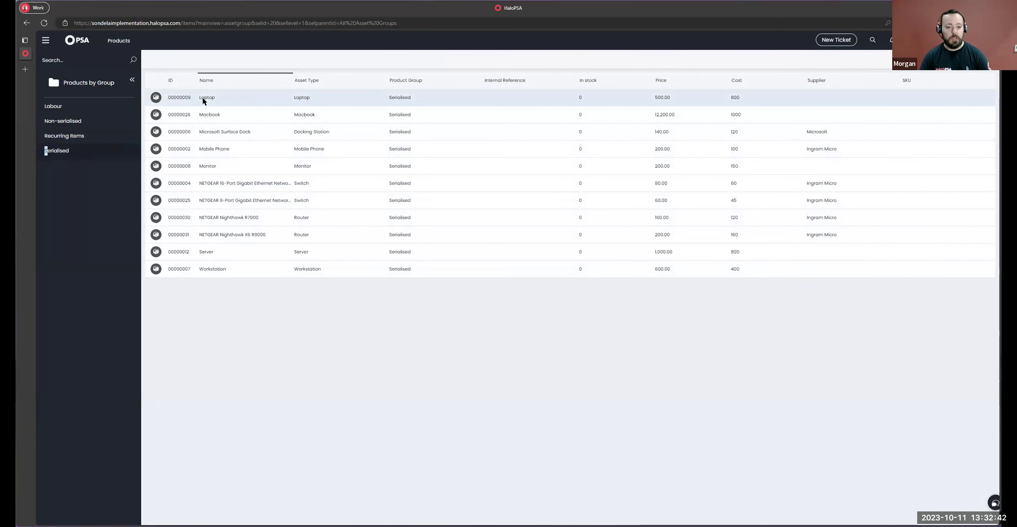
left_click_drag(231, 268, 335, 272)
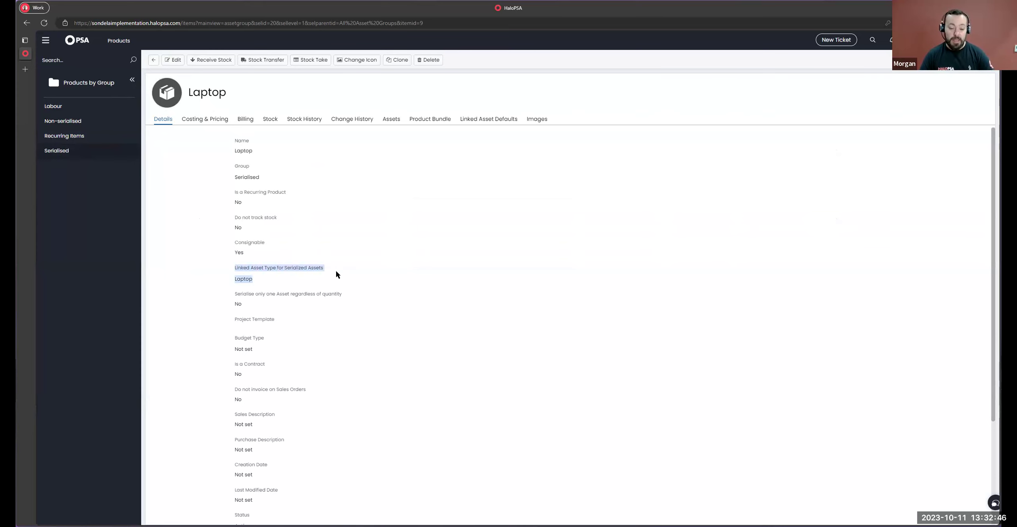
Step: Edit the Laptop product, review the options for Linked Asset Type for Serialized Assets, and save the product
left_click(171, 58)
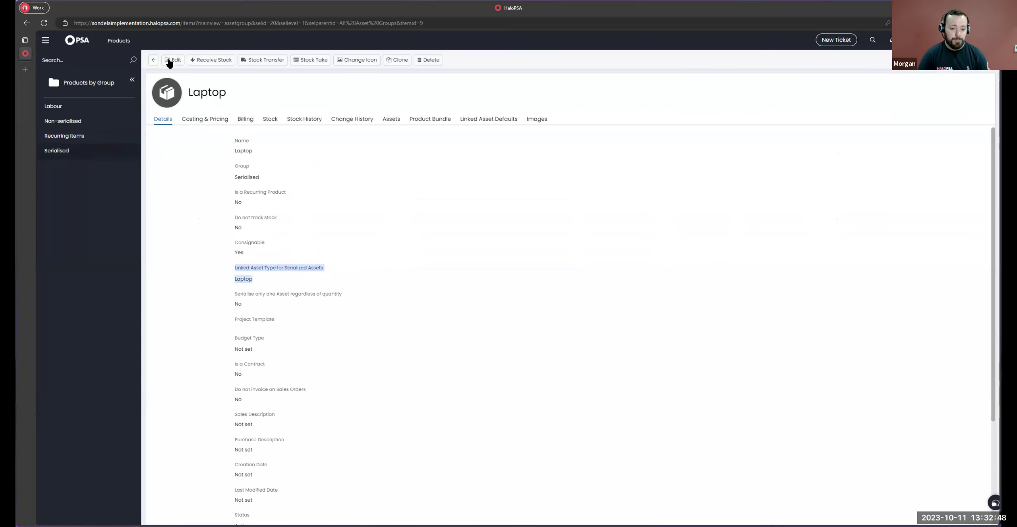
left_click(265, 303)
left_click(270, 298)
left_click(284, 310)
scroll(286, 338, "down", 2)
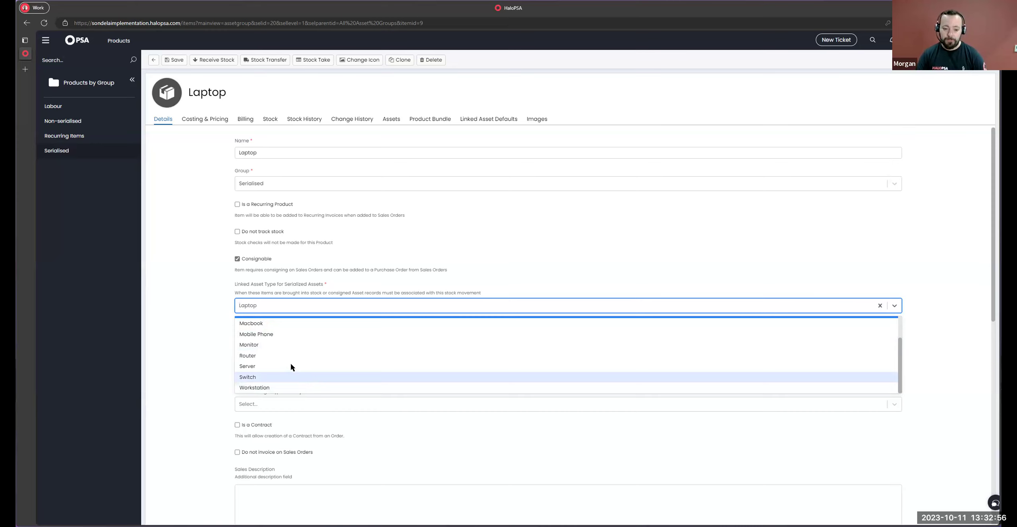
scroll(291, 364, "up", 2)
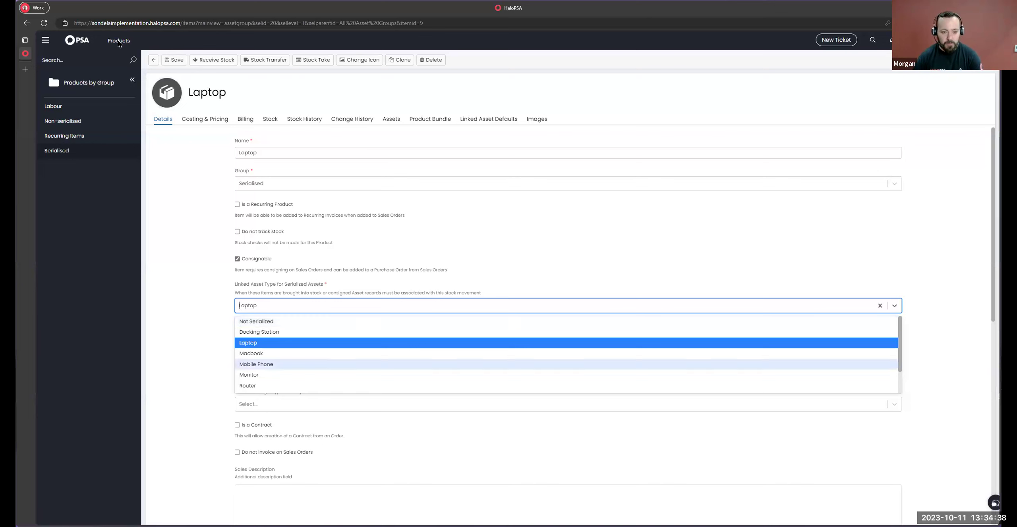
left_click_drag(188, 94, 235, 92)
left_click(225, 281)
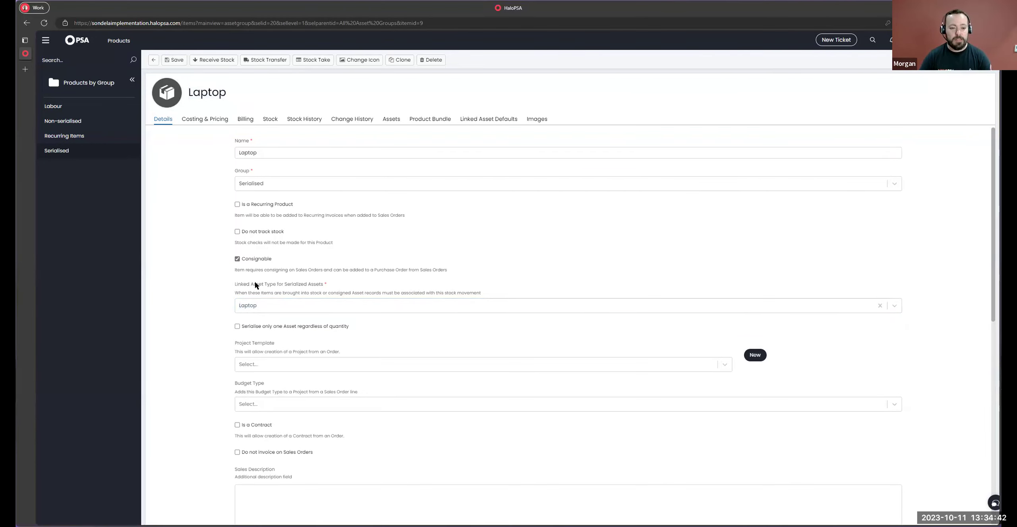
left_click(177, 60)
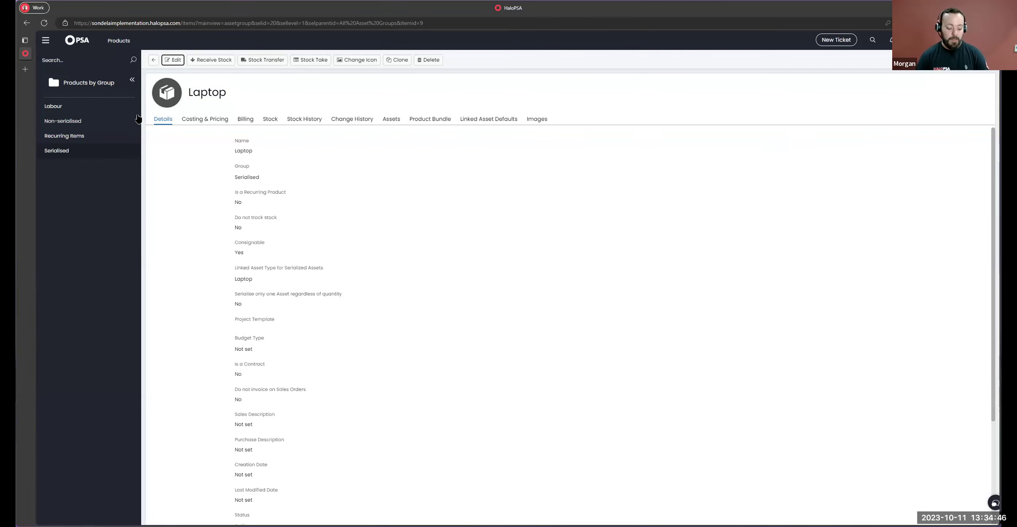
Step: Open the Items and Stock Control configuration and examine the Create Serialised Assets setting
left_click(45, 42)
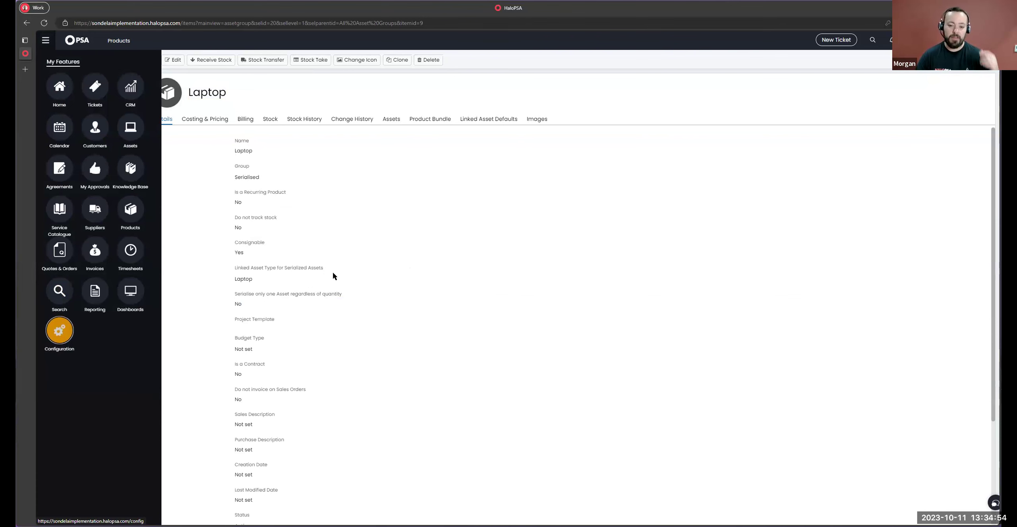
left_click(60, 331)
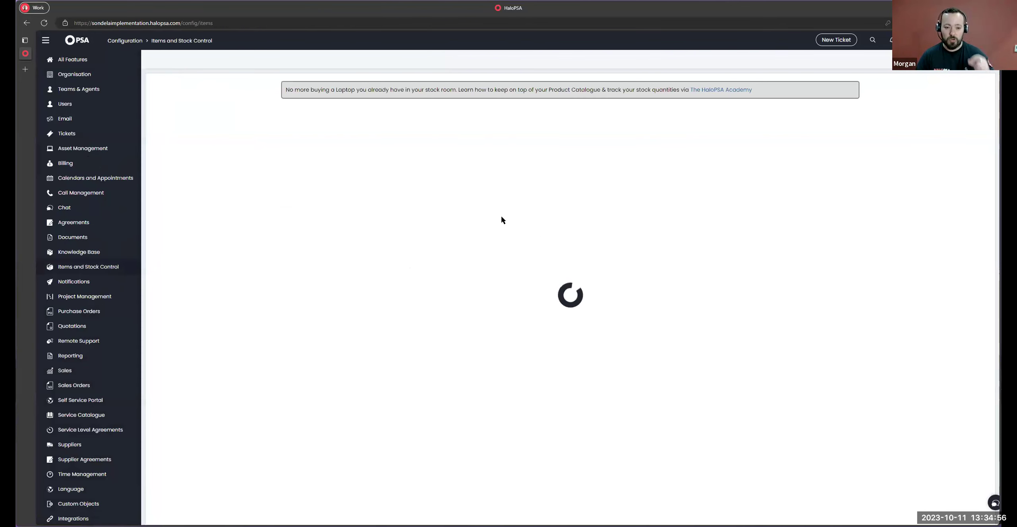
left_click_drag(235, 154, 377, 154)
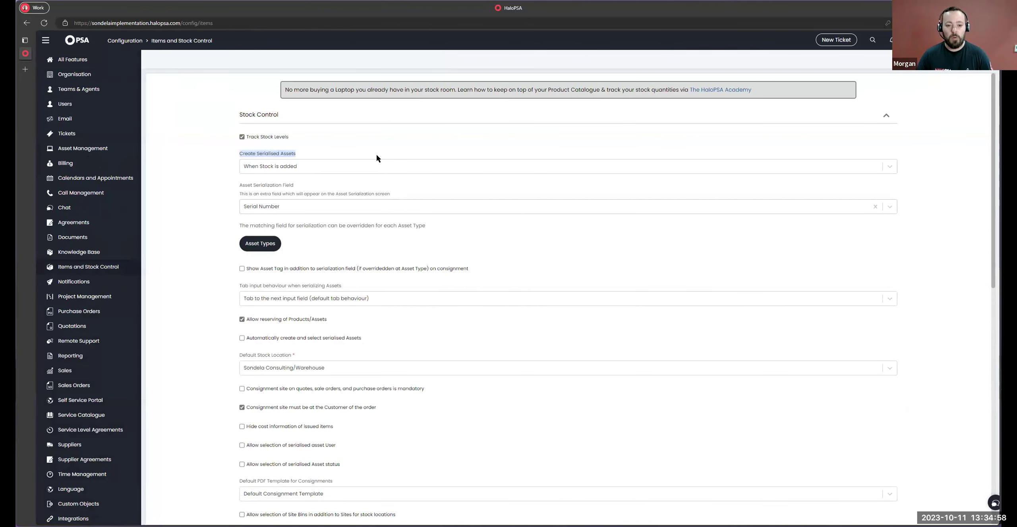
Step: Try When Items are consigned for Create Serialised Assets, and restore the setting to When Stock is added
left_click(286, 168)
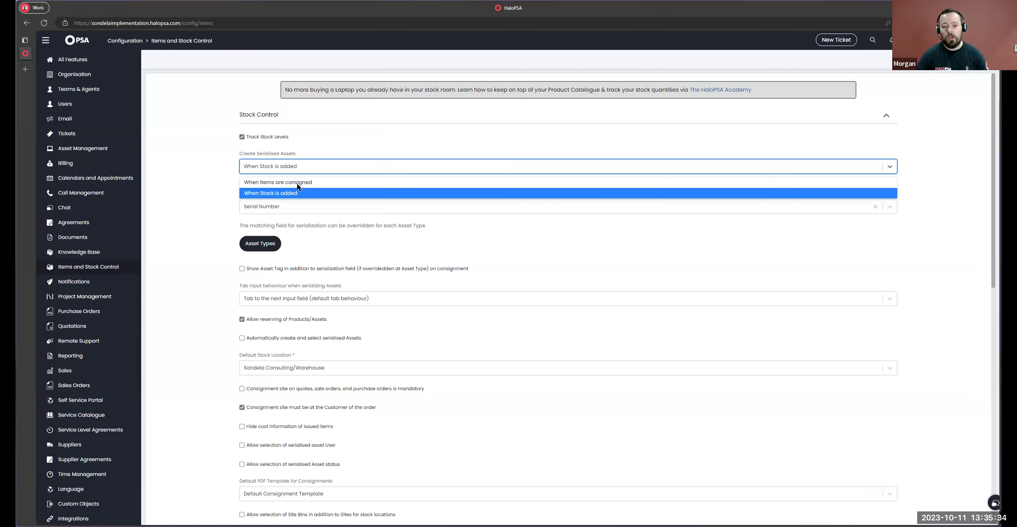
left_click(262, 183)
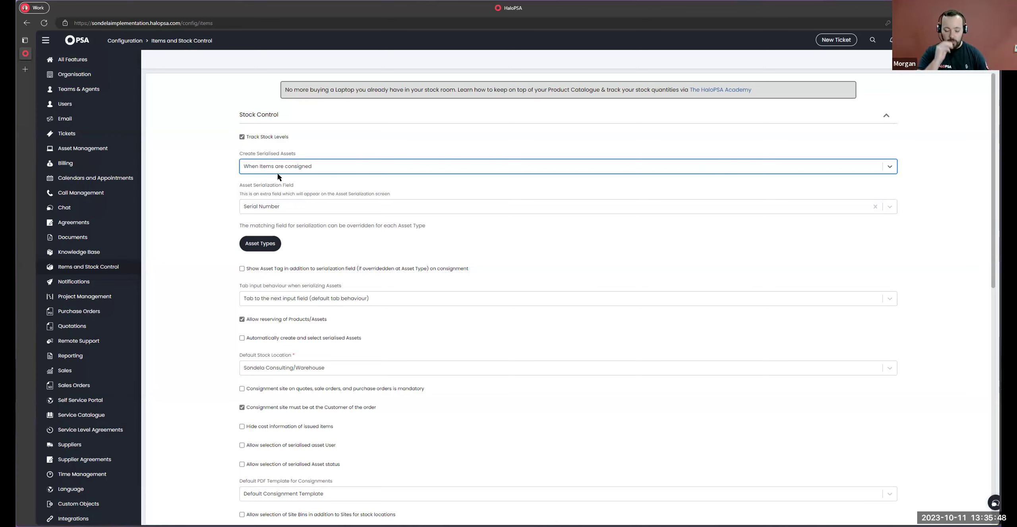
left_click(291, 166)
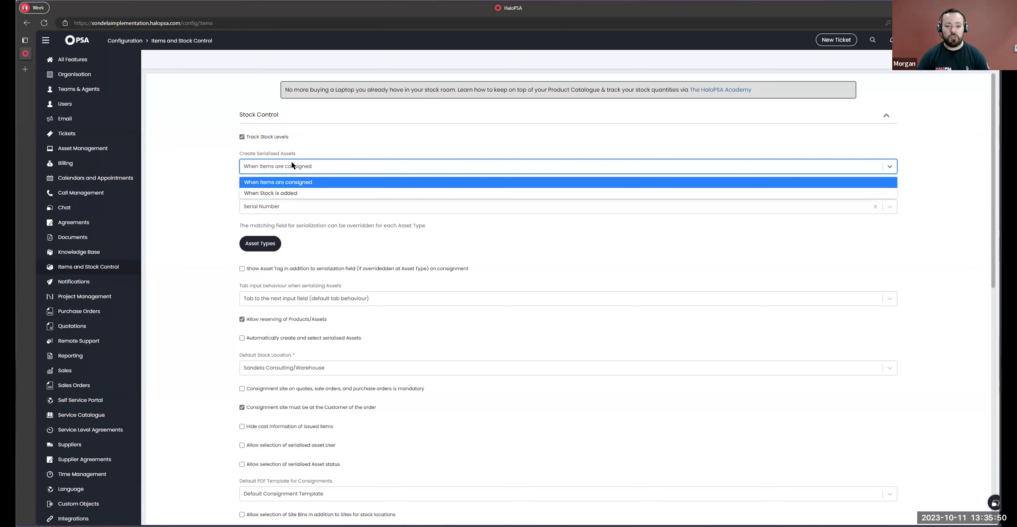
left_click(298, 194)
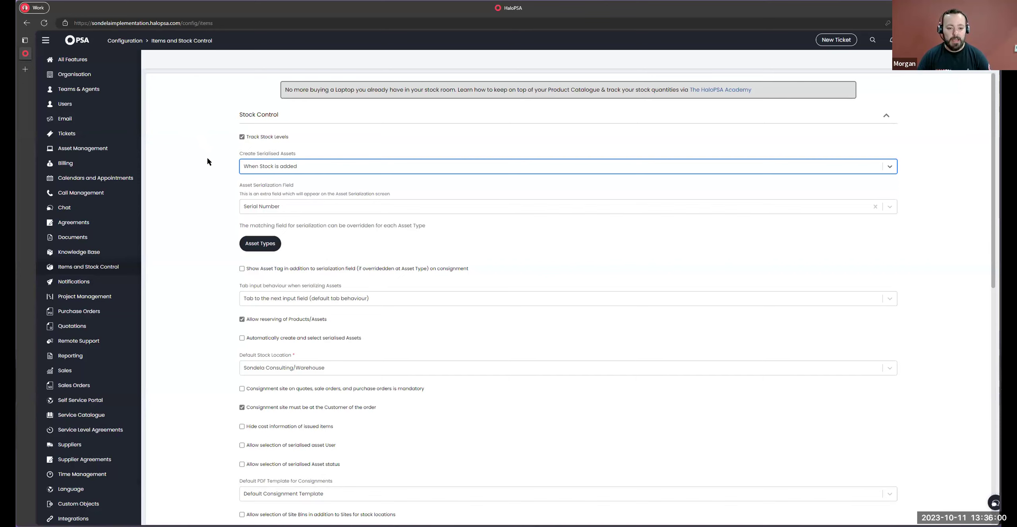
Step: Return to the Serialised product group and open the Laptop product
left_click(54, 57)
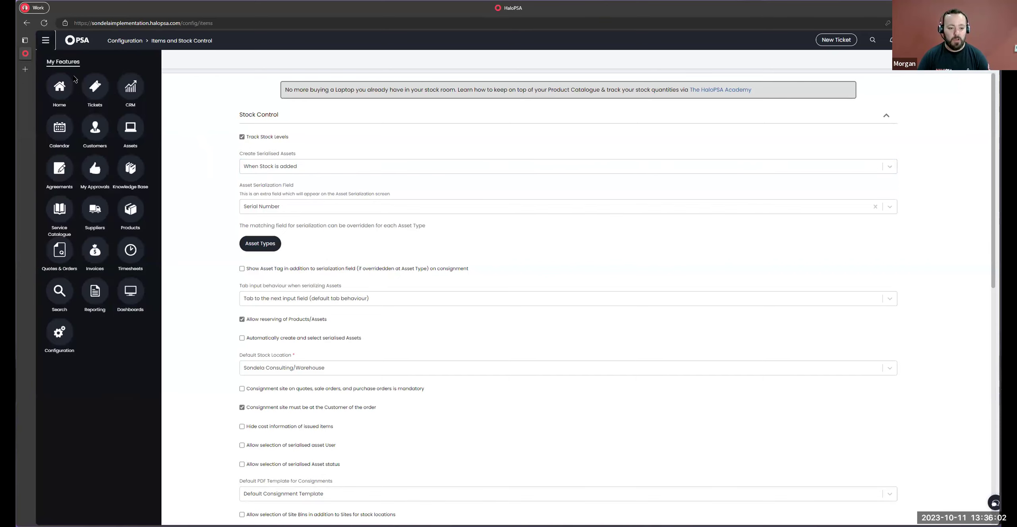
left_click(130, 209)
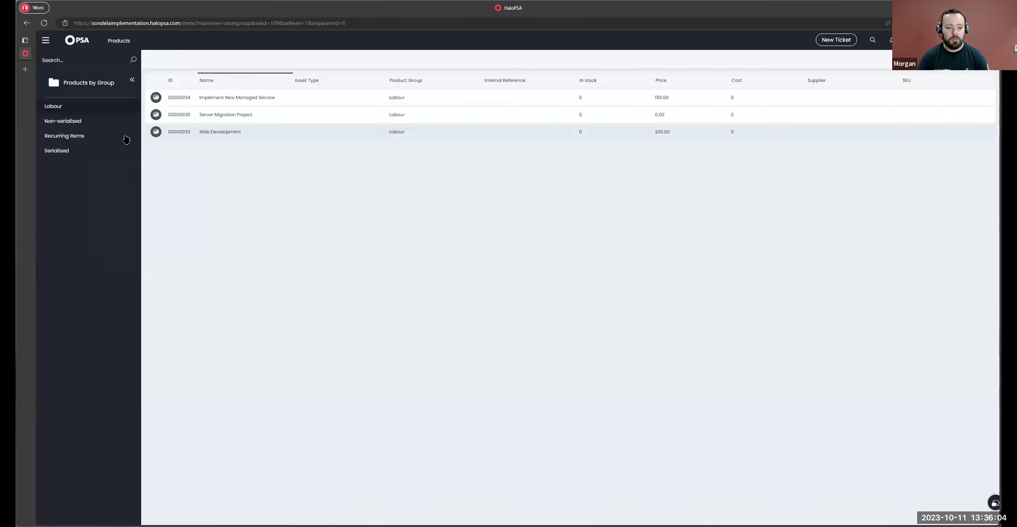
left_click(56, 151)
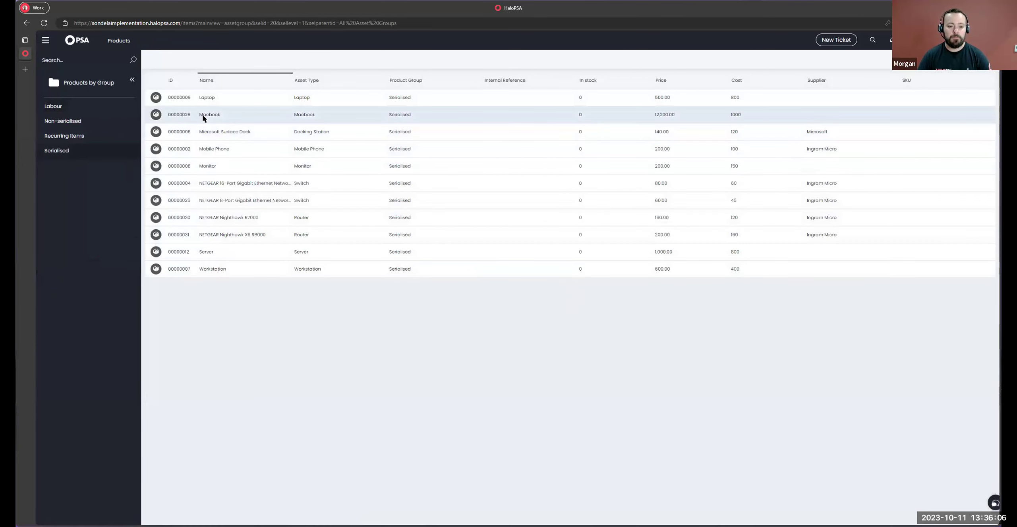
left_click(202, 114)
left_click(155, 62)
left_click(198, 98)
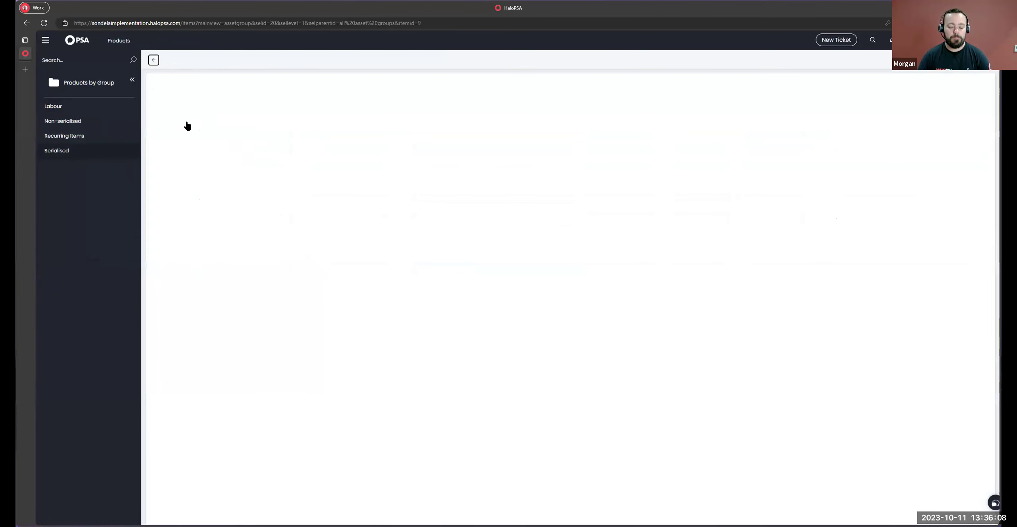
Step: Receive a stock quantity of 1 for the Laptop into the Sondela Consulting/Warehouse location
left_click(211, 60)
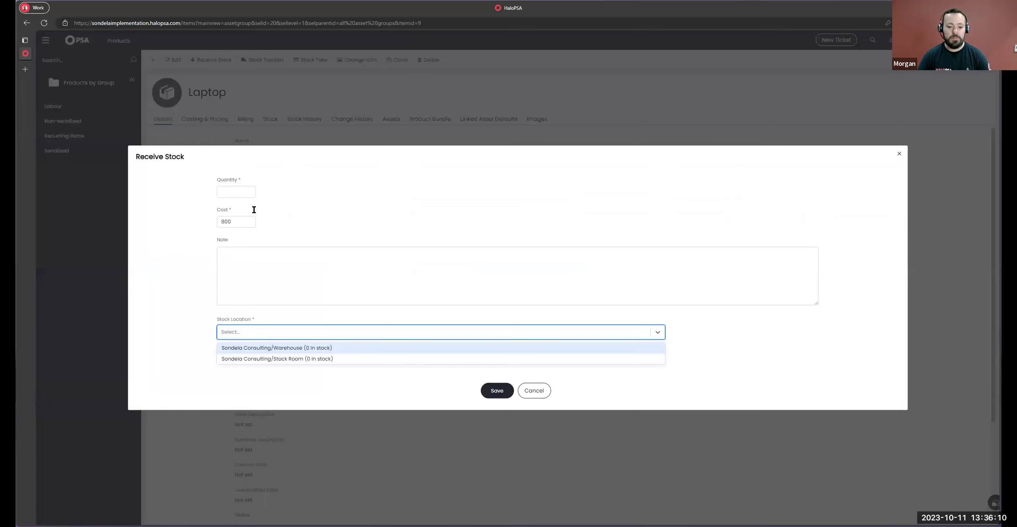
left_click(230, 198)
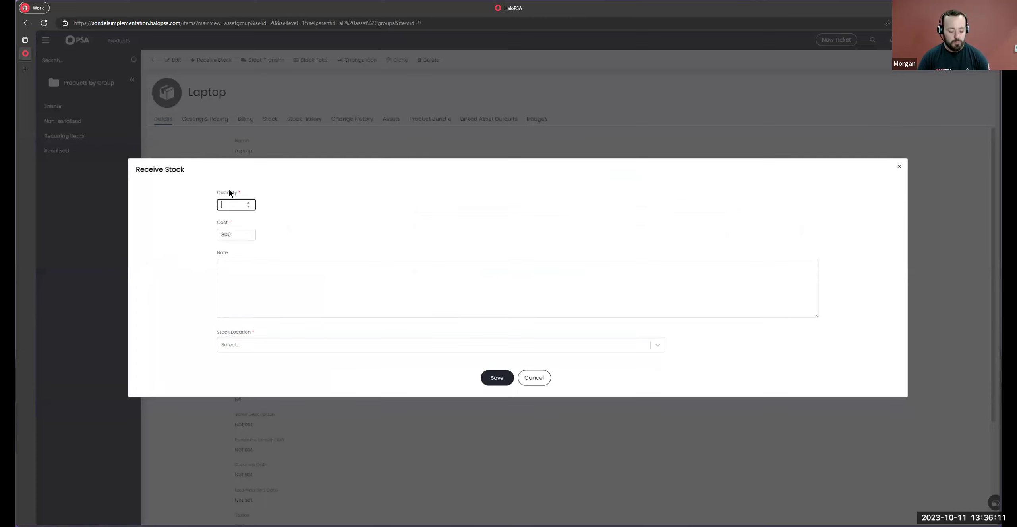
left_click(255, 342)
left_click(260, 352)
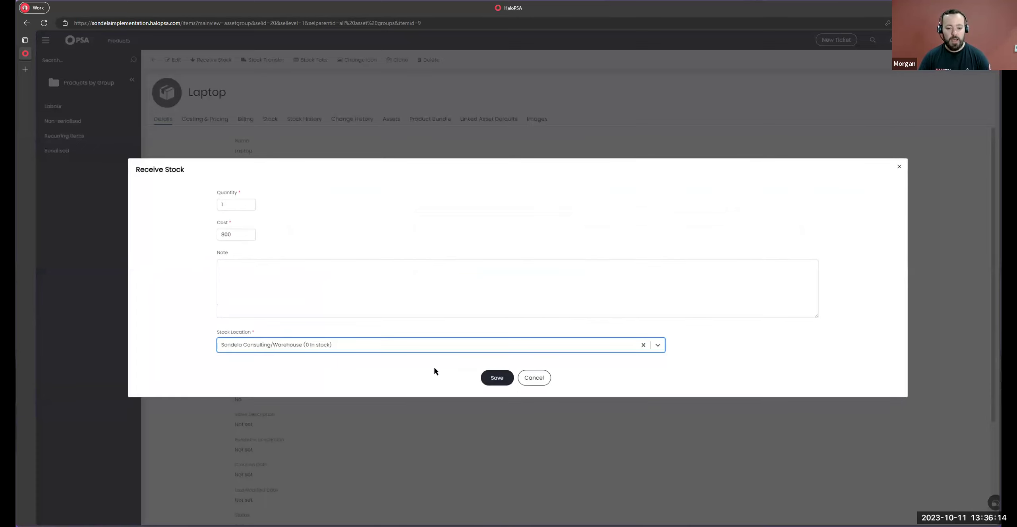
left_click(495, 380)
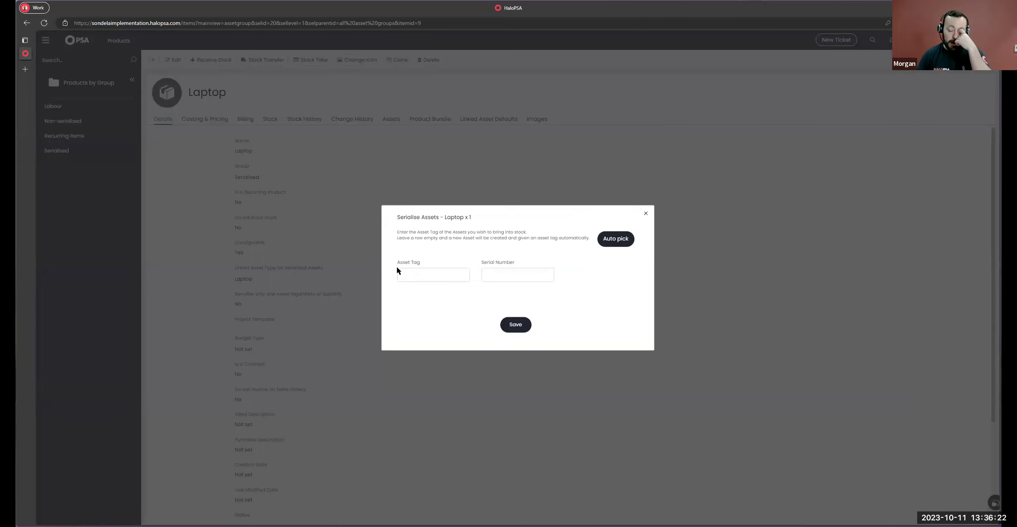
Step: Serialise the received laptop with an asset tag naming its owner and serial number 123456, and save the new asset
left_click(414, 273)
type("Morgan's Laptop")
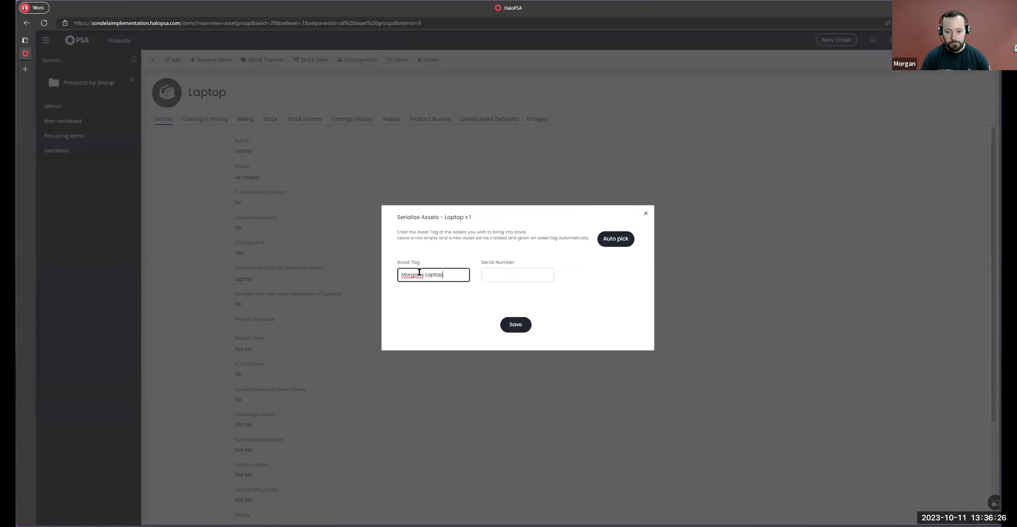
left_click(501, 276)
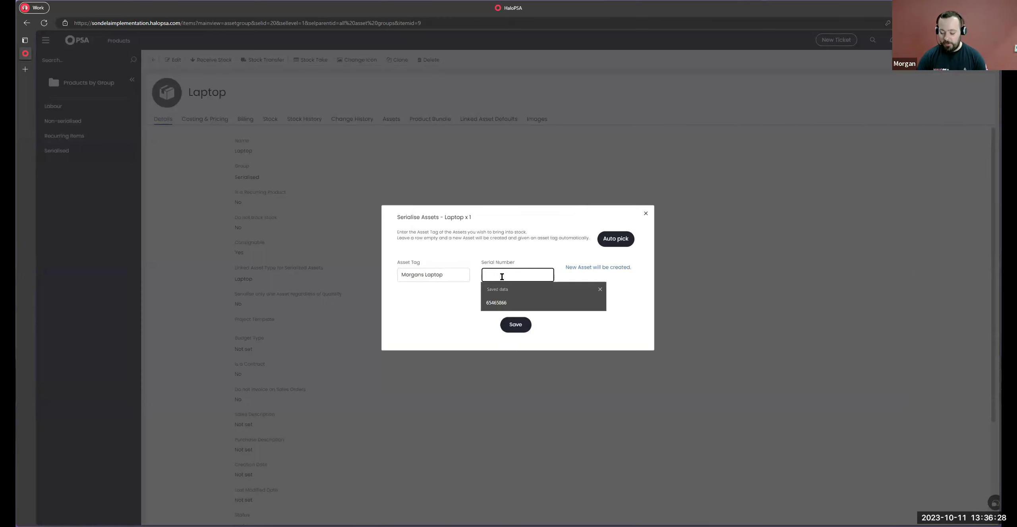
type("123456")
left_click(450, 313)
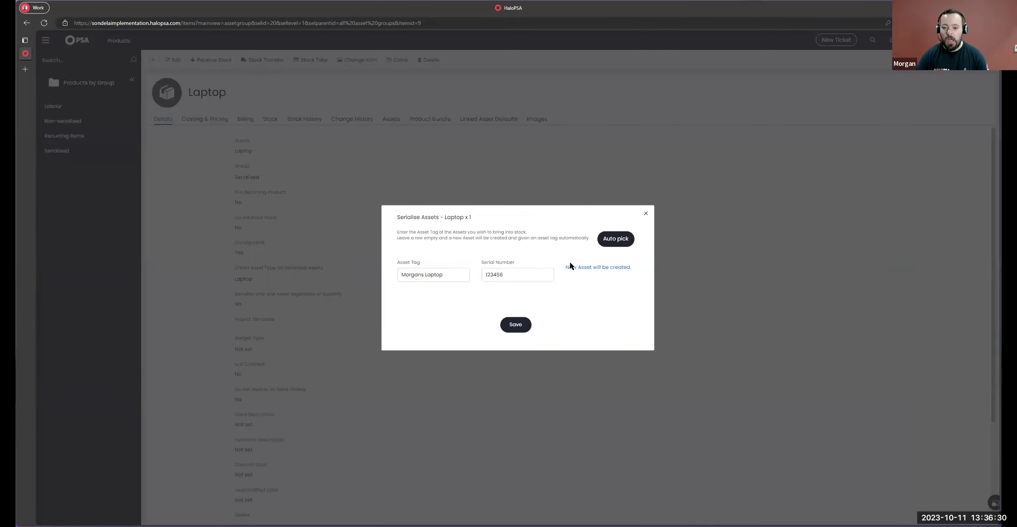
left_click_drag(564, 268, 637, 277)
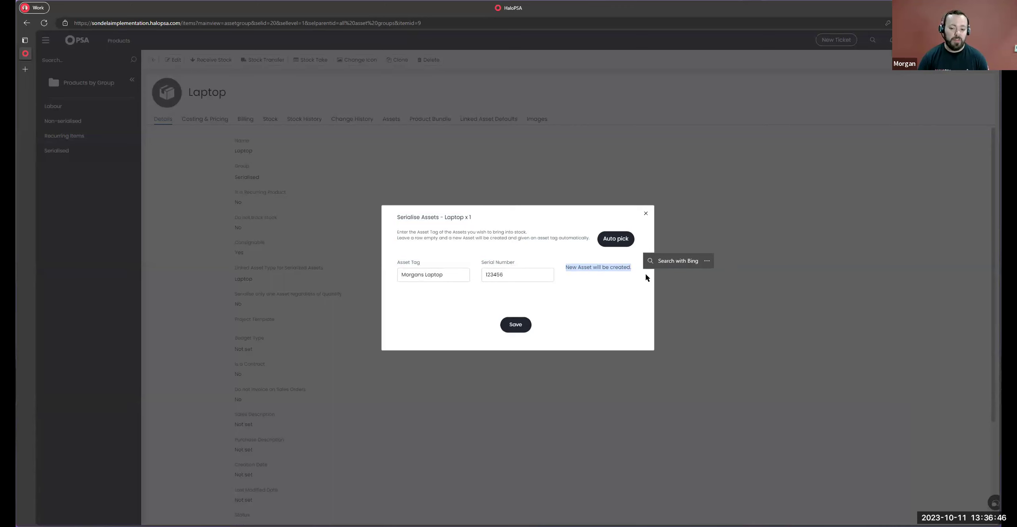
left_click(575, 311)
left_click(516, 324)
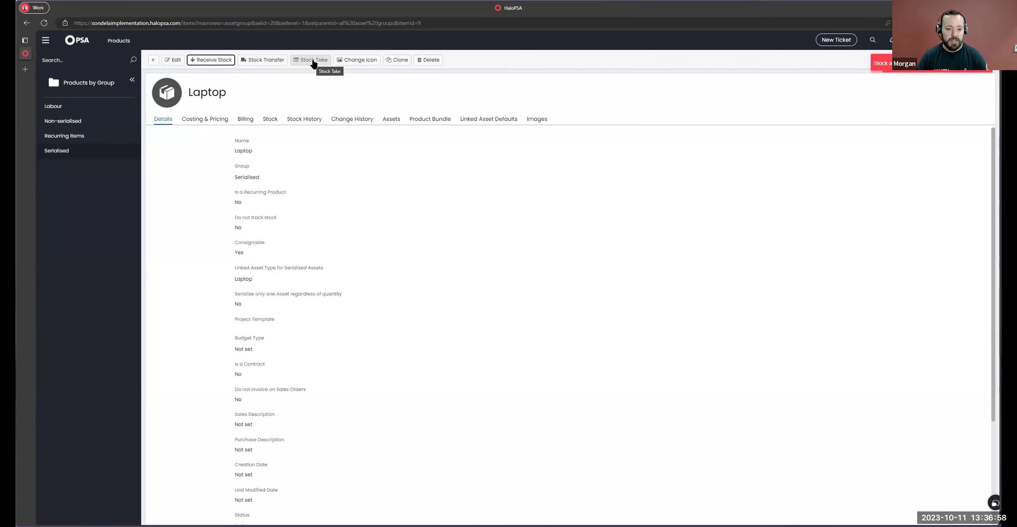
Step: Examine the Laptop's in-stock quantity per location, its stock history and its linked asset records
left_click(271, 122)
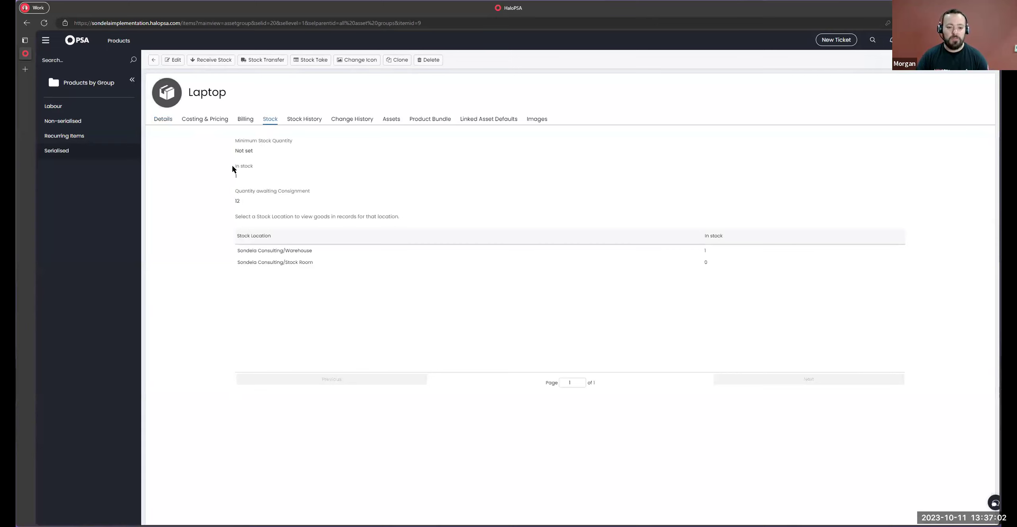
left_click_drag(231, 178, 237, 164)
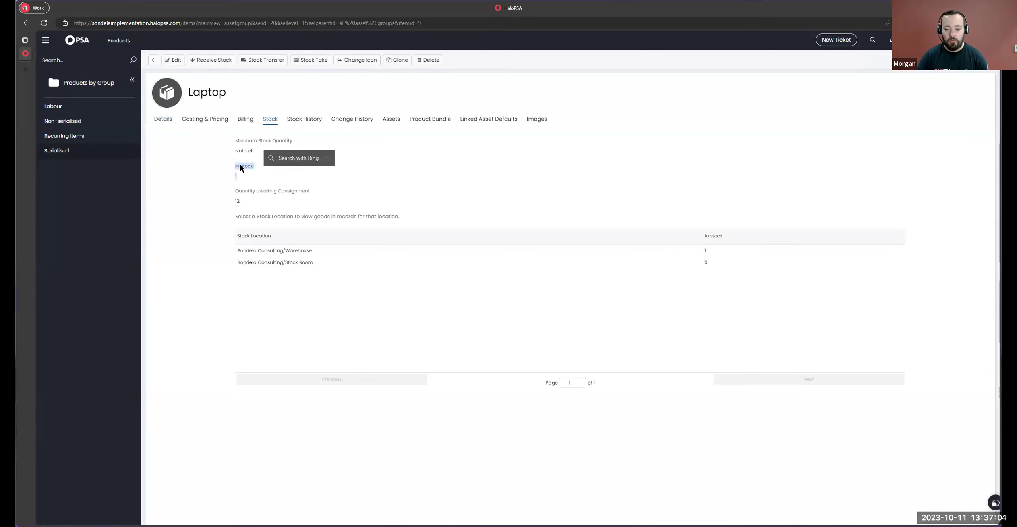
left_click(295, 121)
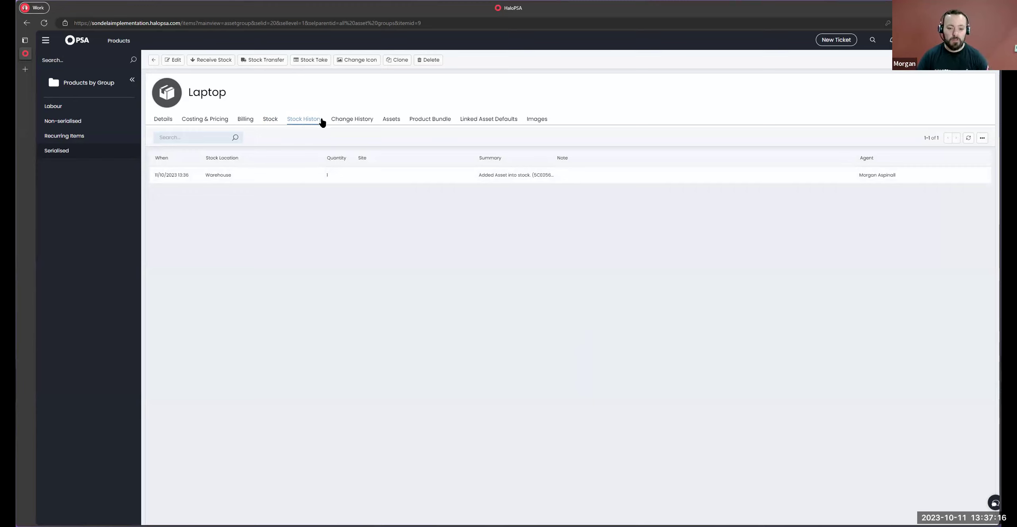
left_click(392, 119)
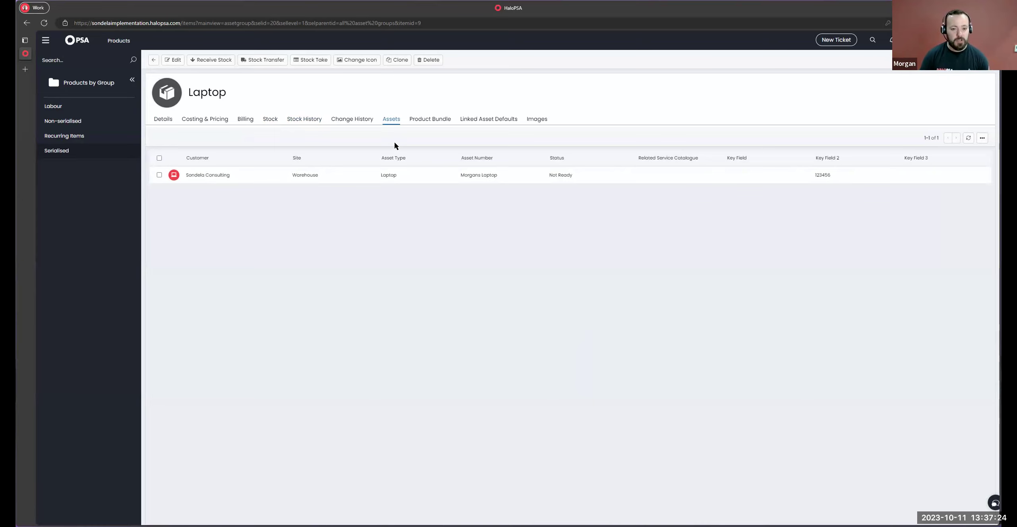
left_click_drag(184, 93, 232, 101)
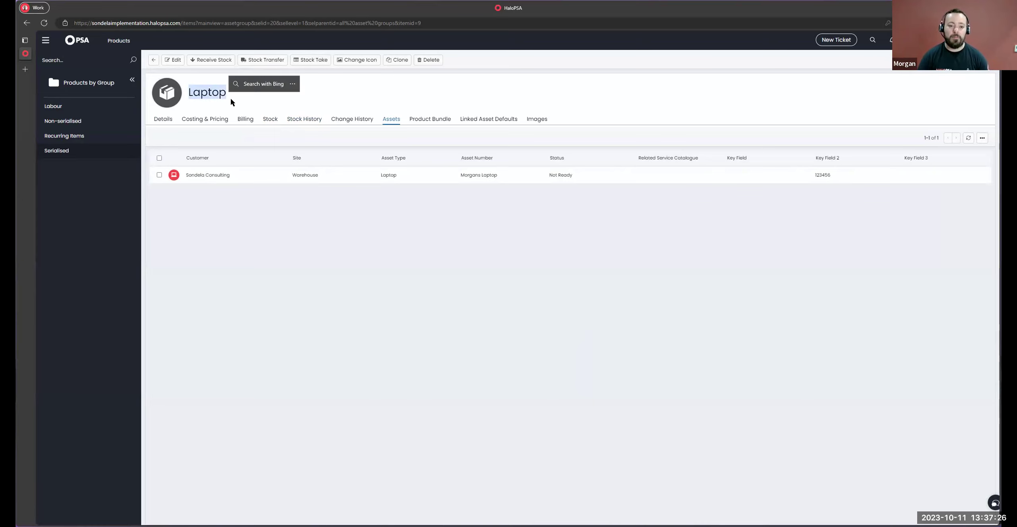
left_click(224, 101)
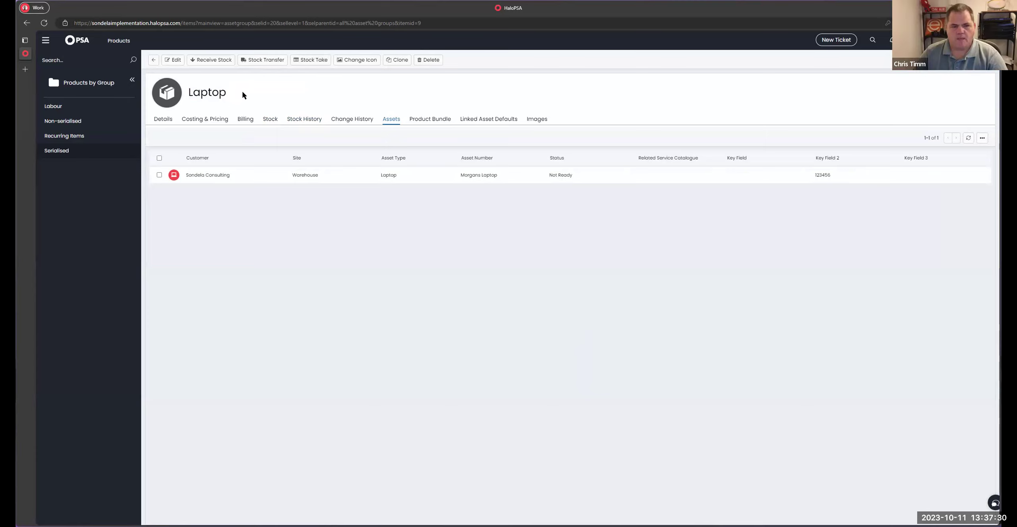
left_click(45, 40)
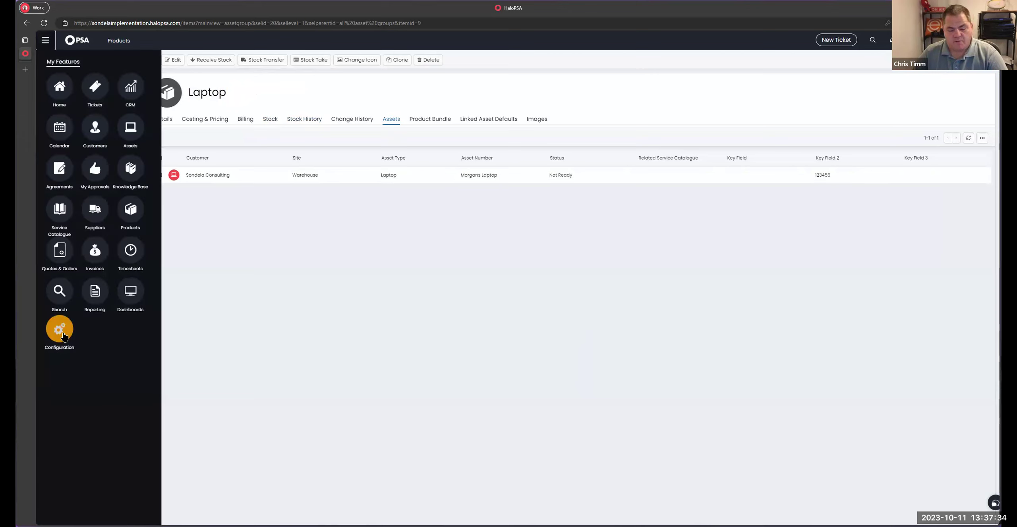
left_click(365, 379)
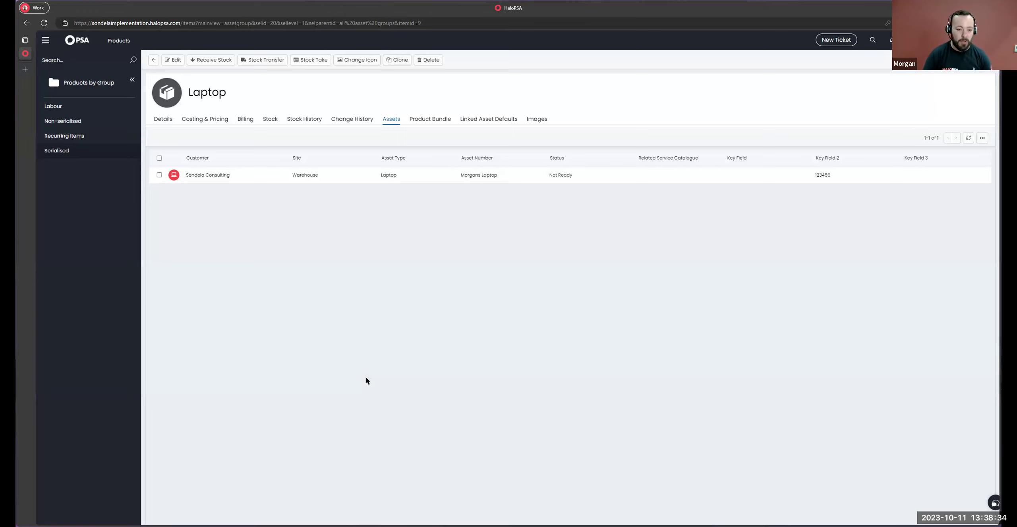
Step: Open the Laptop's linked asset record, and check the product's in-stock quantity per location
left_click(241, 181)
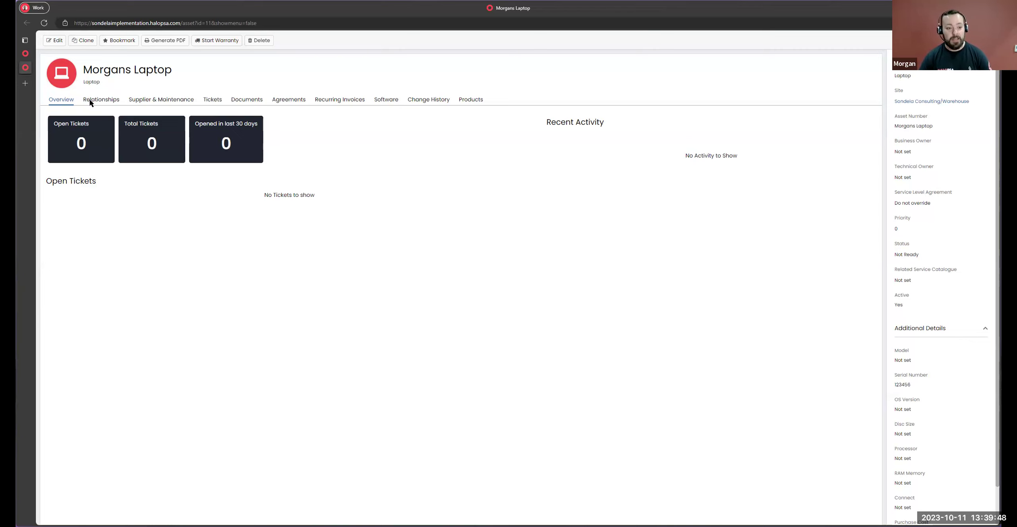
left_click(25, 53)
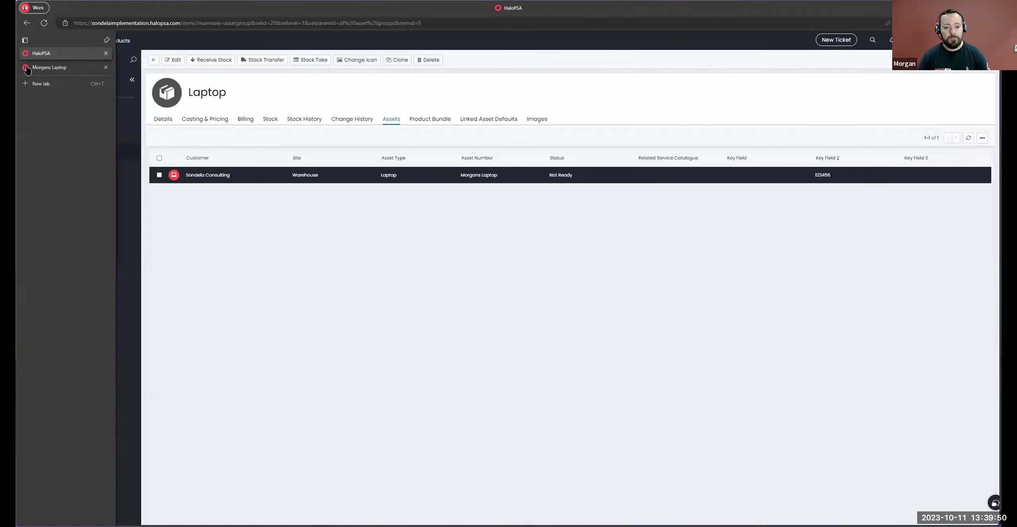
double_click(266, 118)
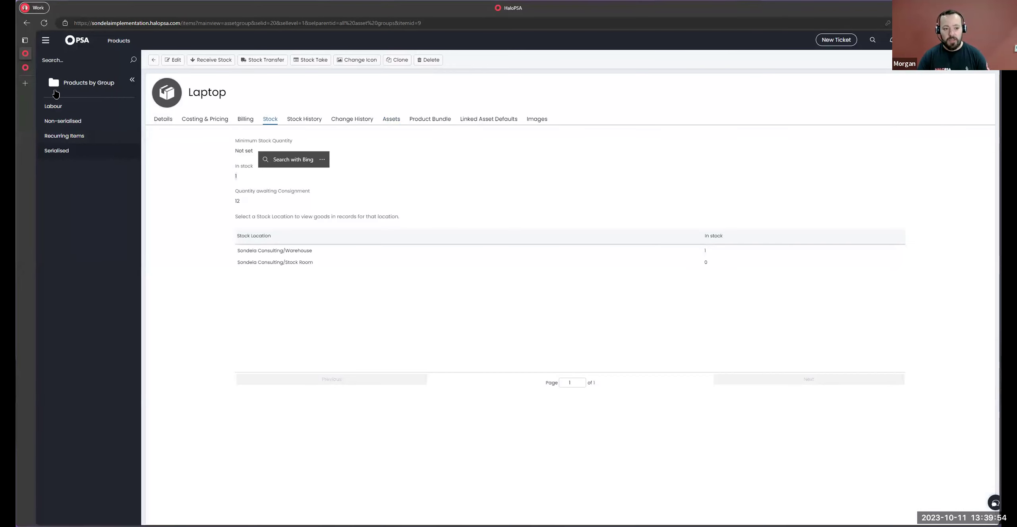
Step: Change the linked laptop asset's site to Mario and Luigi's Pizza Place/Main and save the asset
left_click(25, 67)
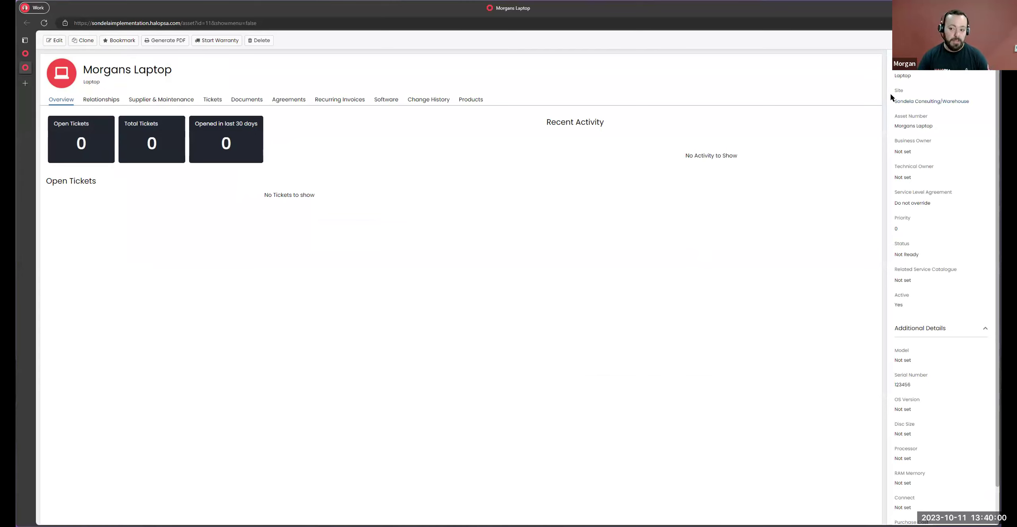
left_click(55, 40)
left_click(928, 108)
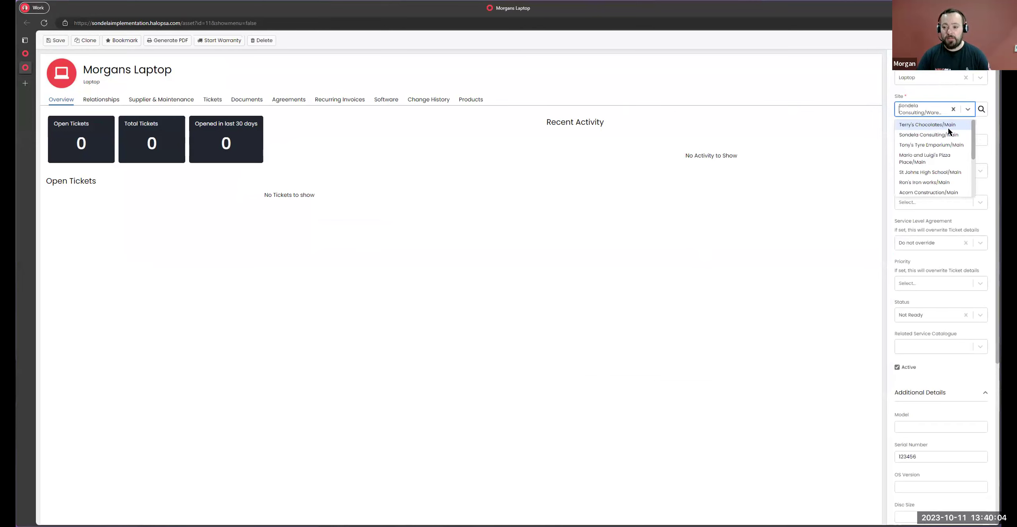
left_click(921, 159)
left_click(49, 43)
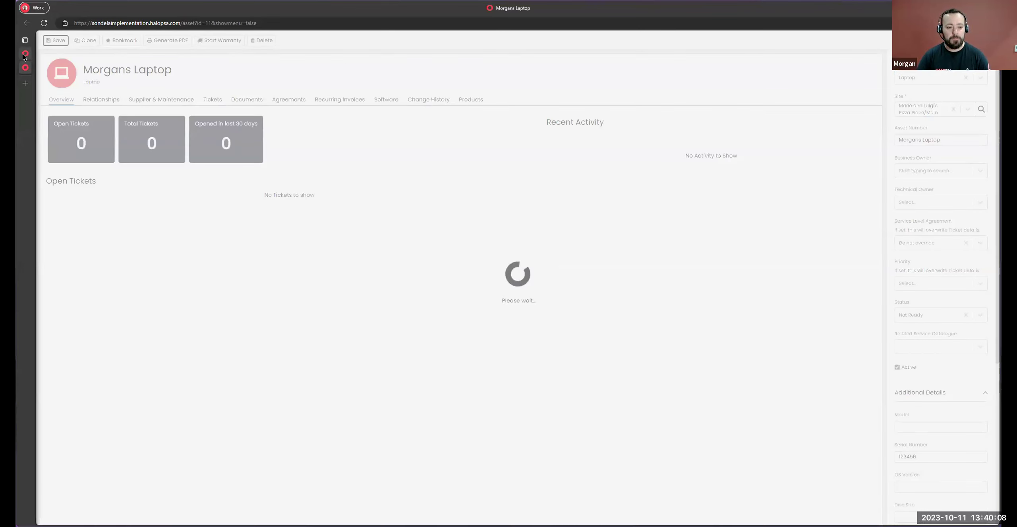
Step: Reload the Laptop product and examine its stock quantity per location and its stock history
left_click(48, 54)
key("F5")
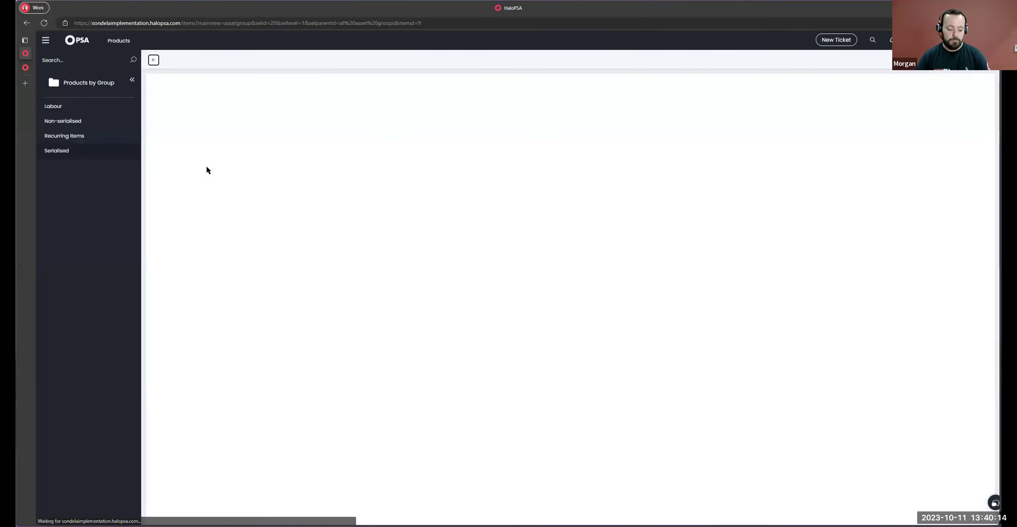
left_click(268, 120)
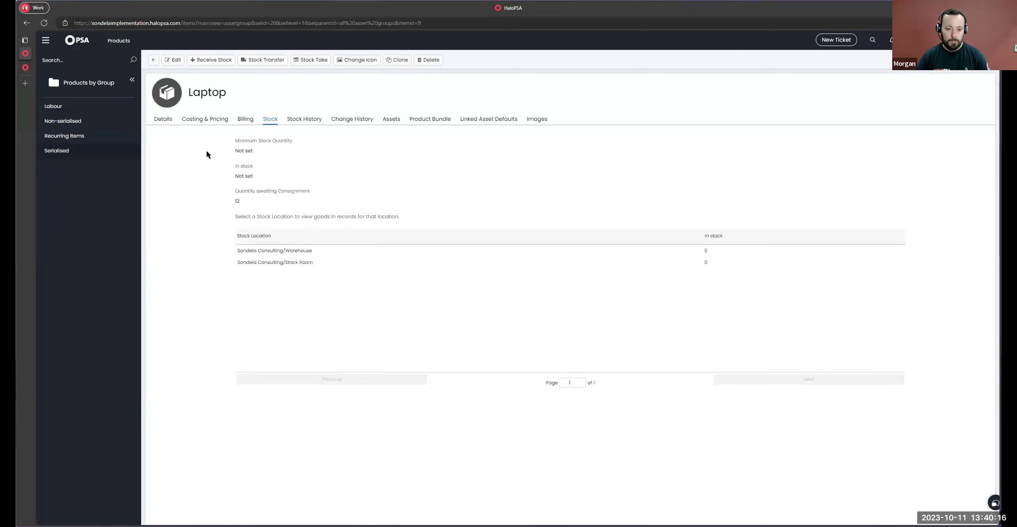
left_click_drag(231, 165, 254, 178)
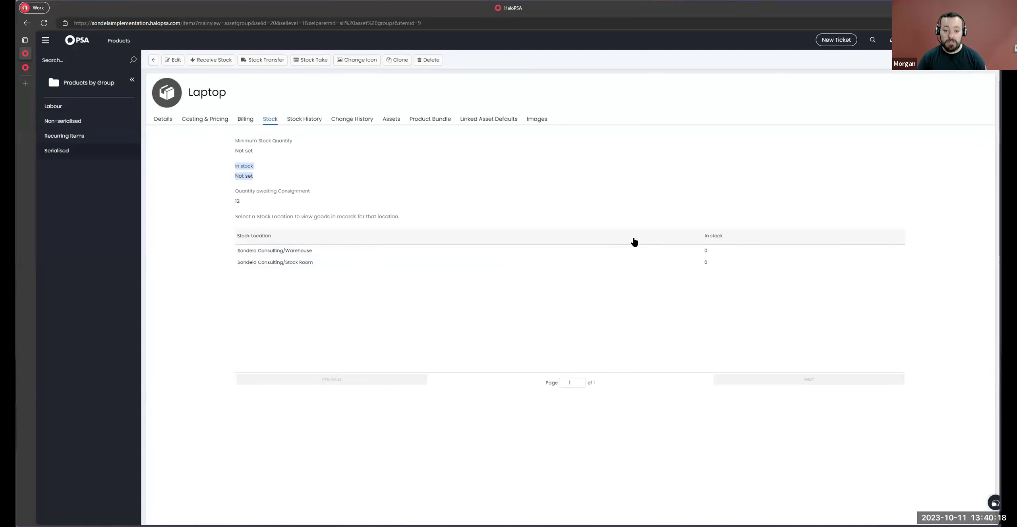
left_click(306, 119)
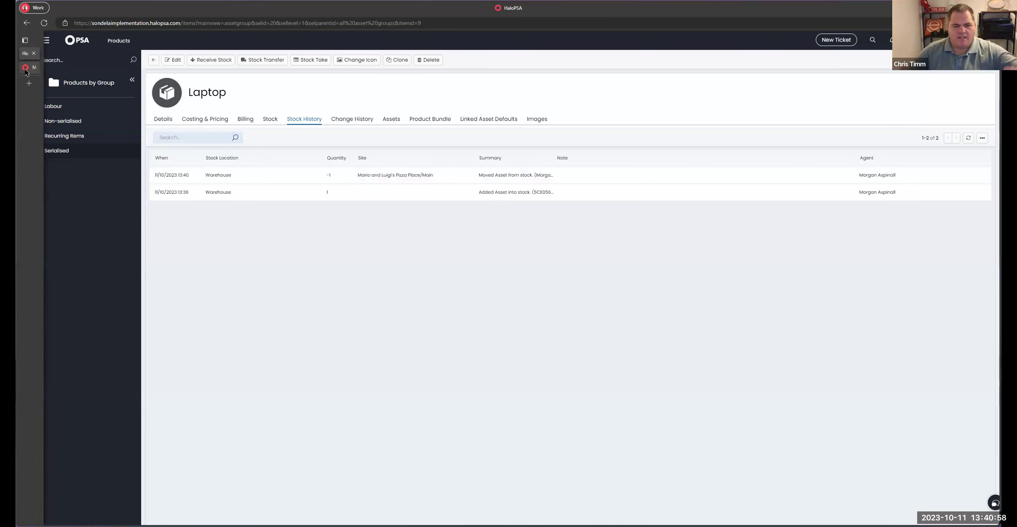
Step: Start receiving a quantity of 1 Laptop into Sondela Consulting/Warehouse, continuing as far as the asset serialisation entry
left_click(221, 60)
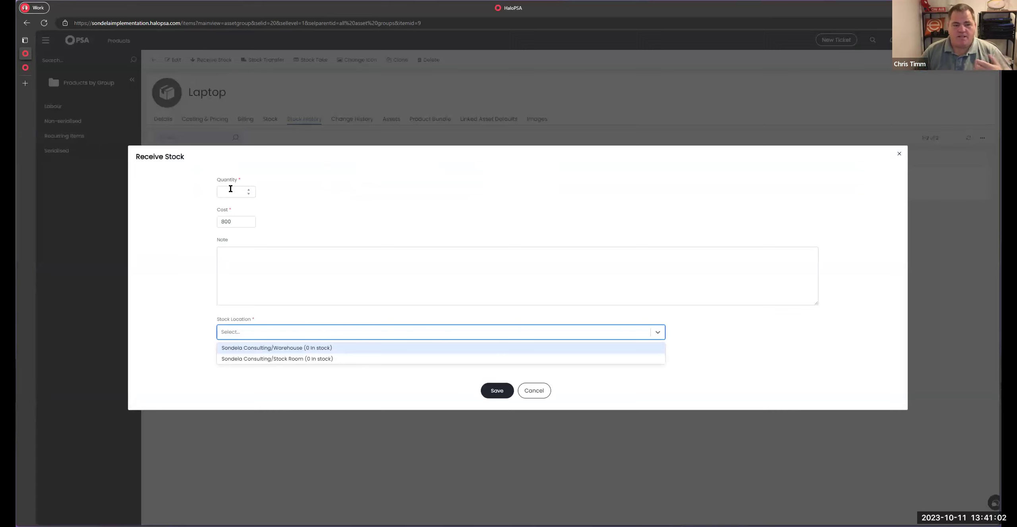
type("1")
left_click(250, 340)
left_click(380, 350)
left_click(497, 378)
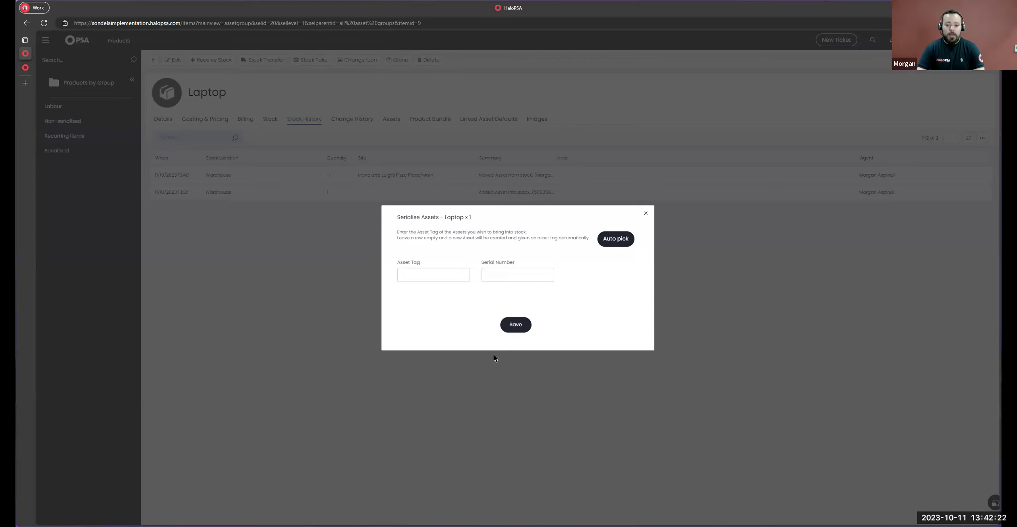
left_click(429, 271)
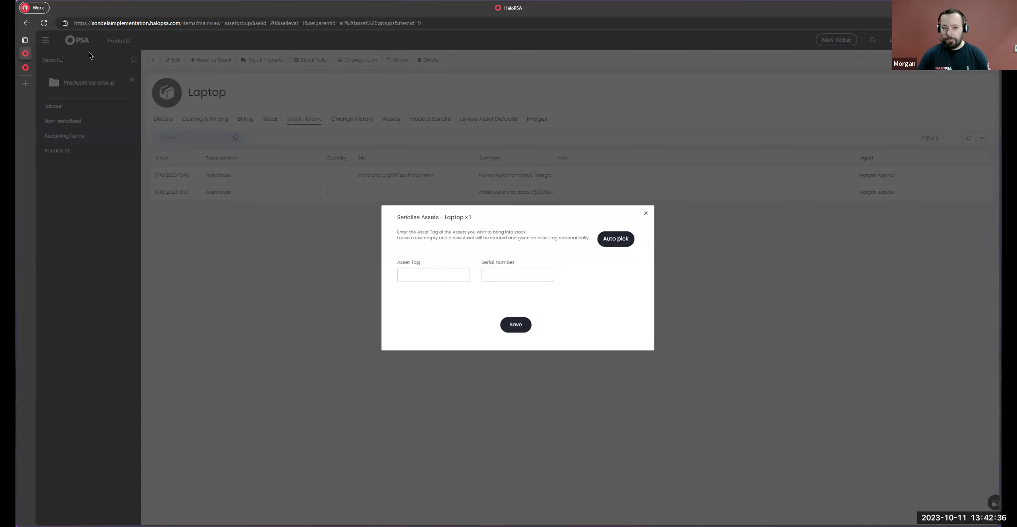
Step: In the browser tab holding the laptop asset, load the HaloPSA home page and open the Items and Stock Control configuration
left_click(25, 68)
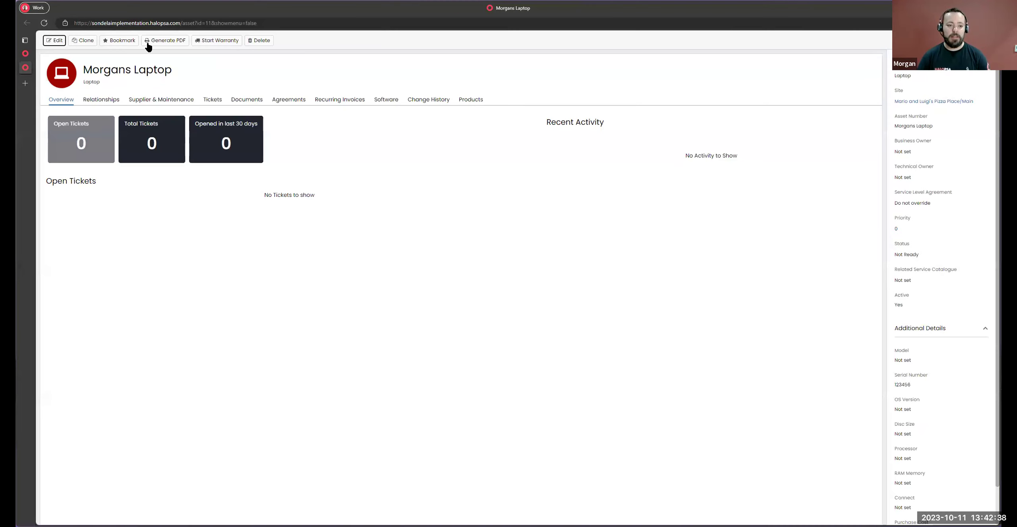
left_click_drag(182, 23, 461, 32)
key("BackSpace")
key("Return")
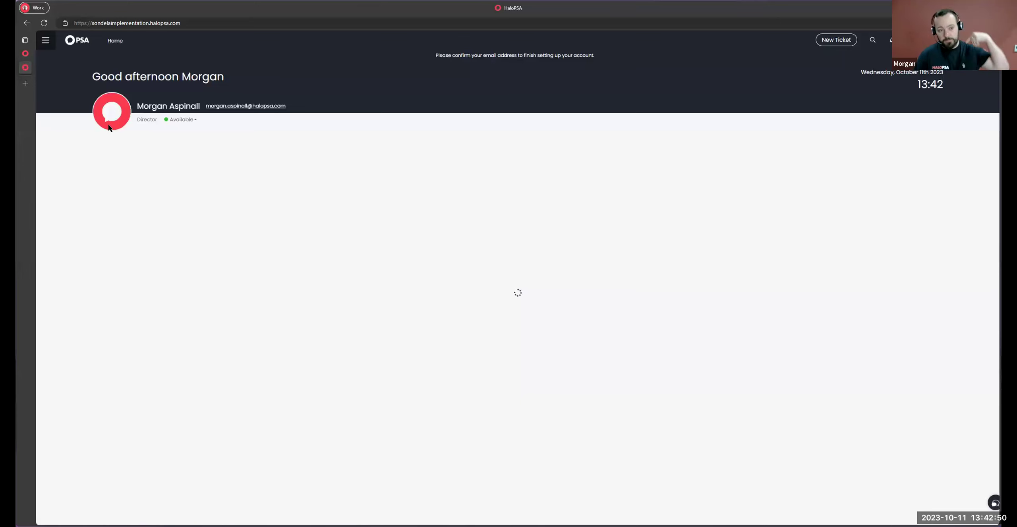
left_click(45, 40)
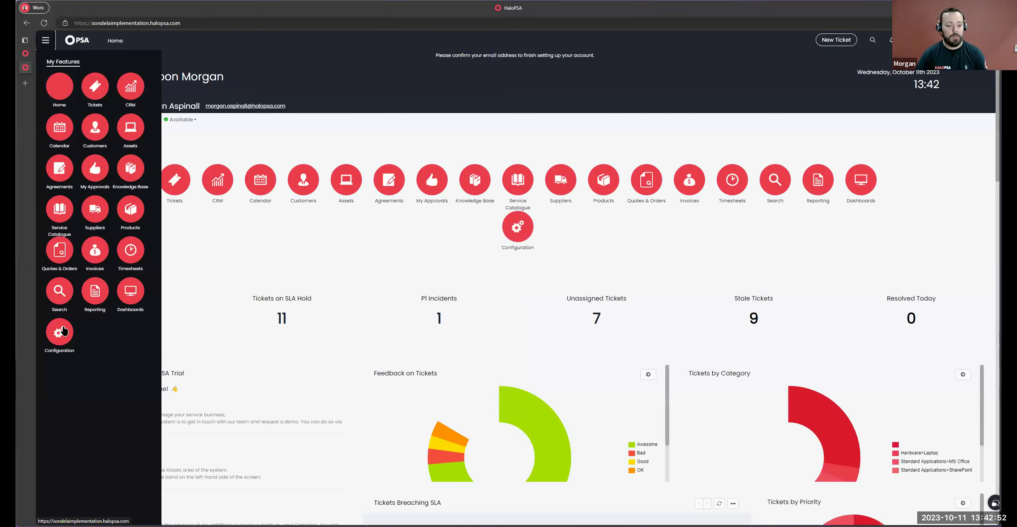
left_click(75, 338)
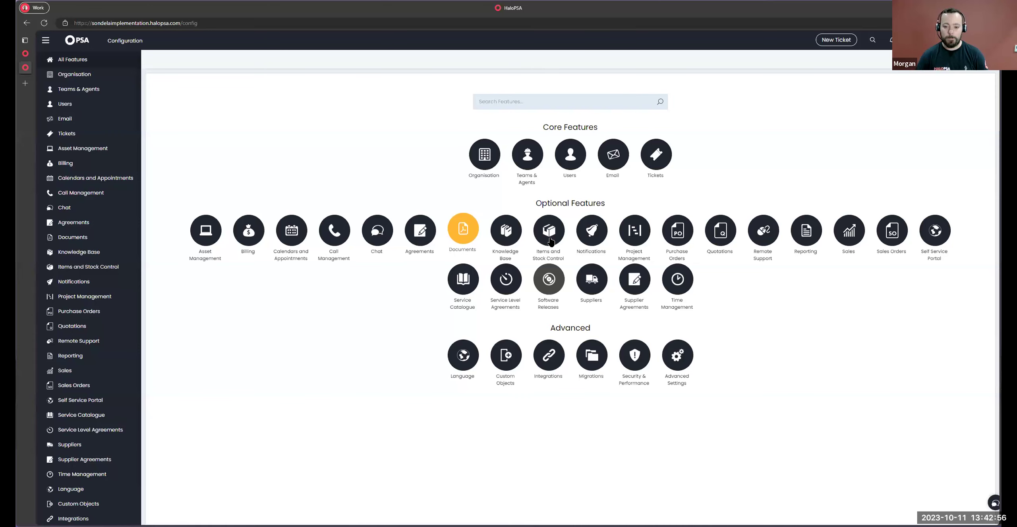
left_click(553, 229)
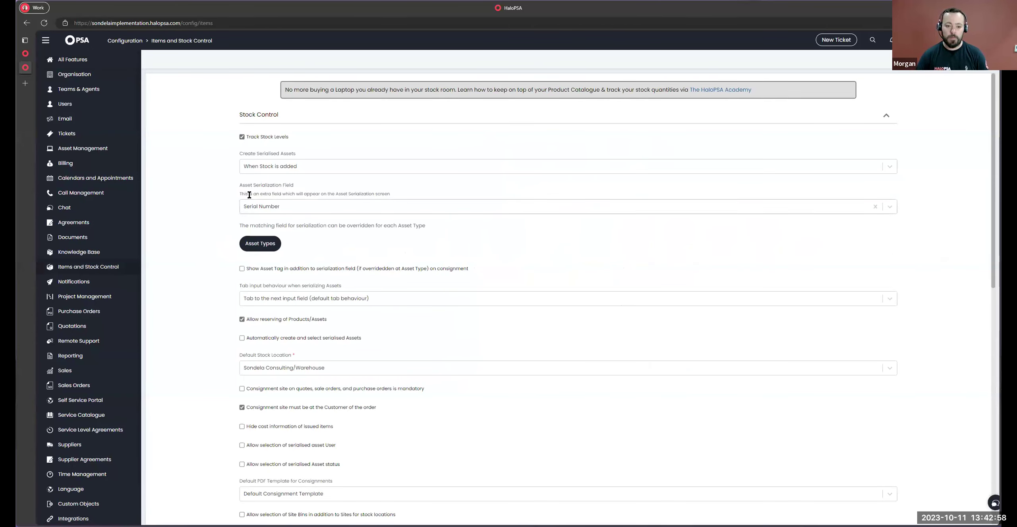
Step: Set the Asset Serialization Field to Purchase Cost
left_click_drag(240, 189, 401, 196)
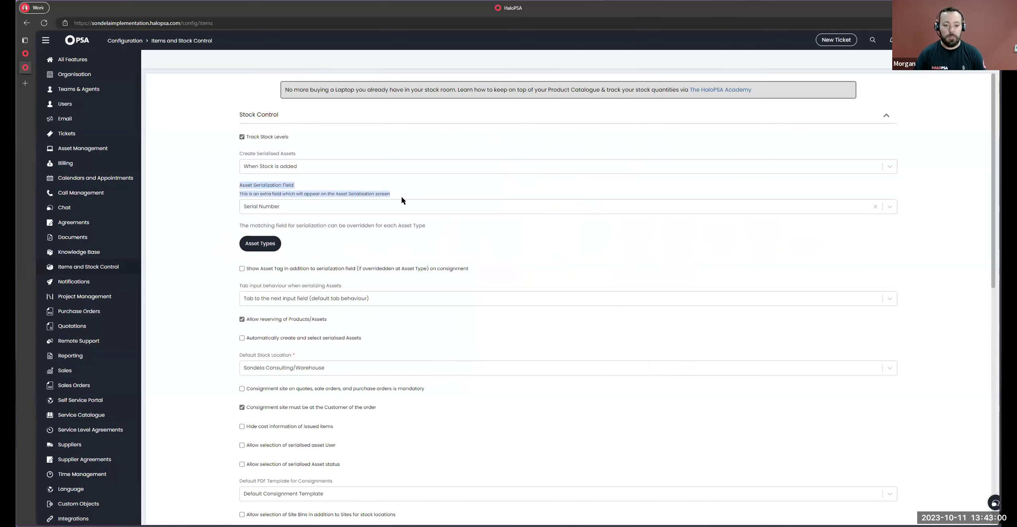
left_click(312, 207)
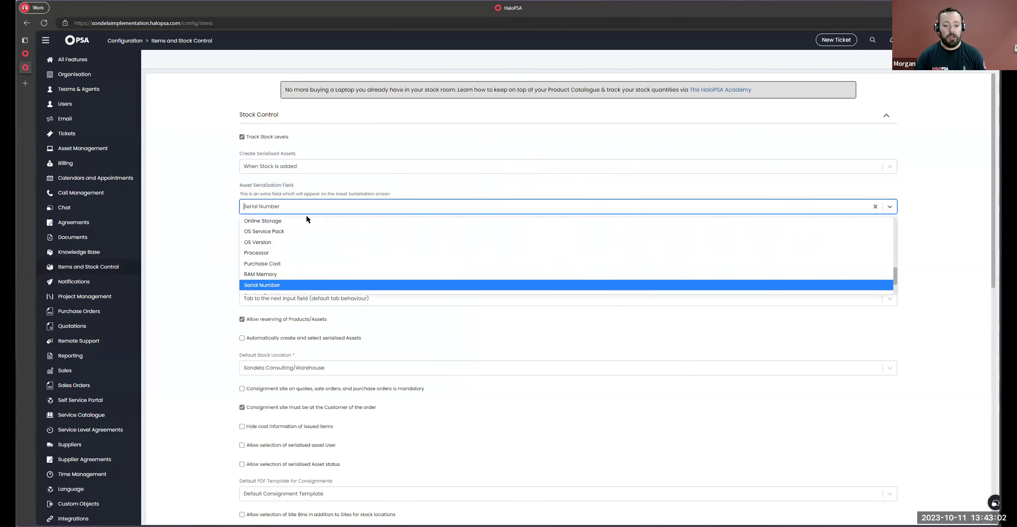
left_click(288, 264)
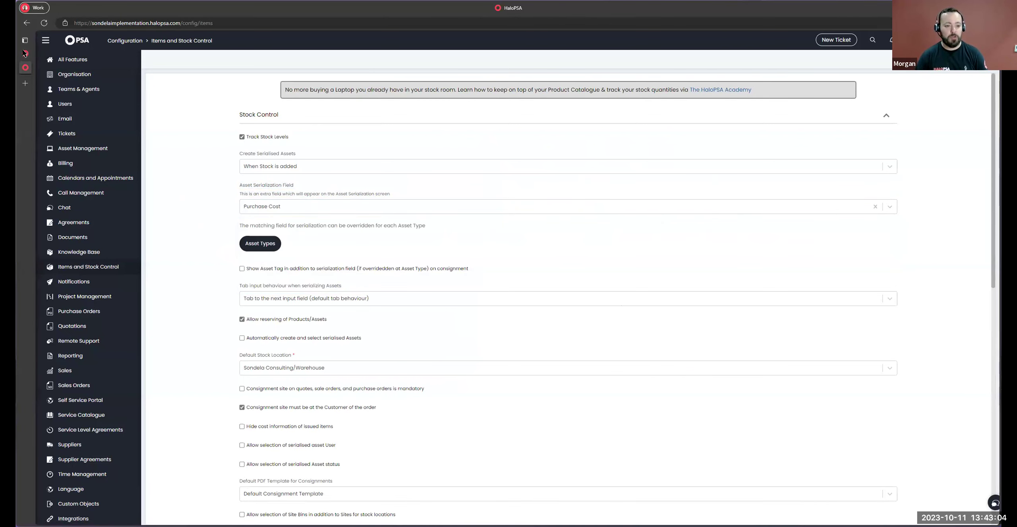
Step: Discard the pending laptop serialisation, restart receiving 1 Laptop into Sondela Consulting/Warehouse to check the serialisation fields, and close it
key("ctrl+Tab")
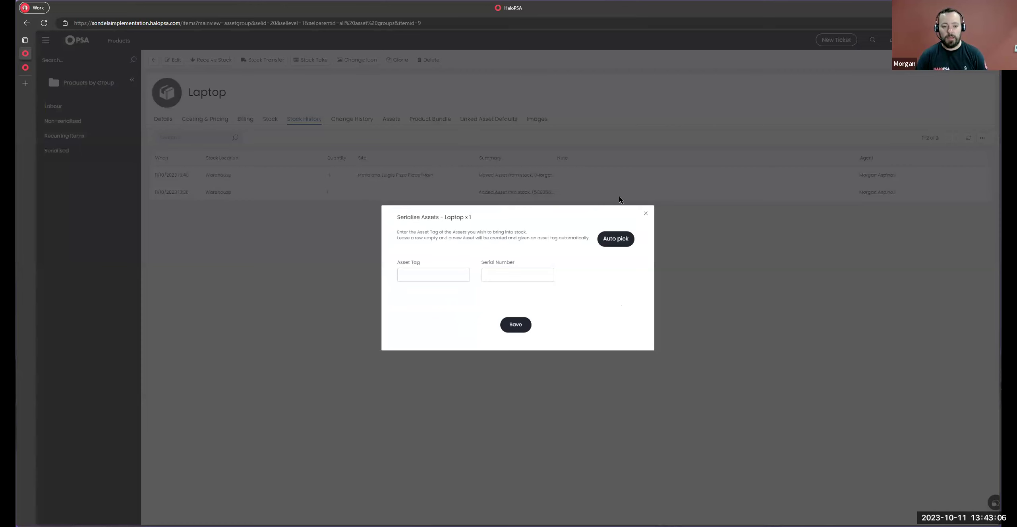
left_click(644, 212)
left_click(199, 60)
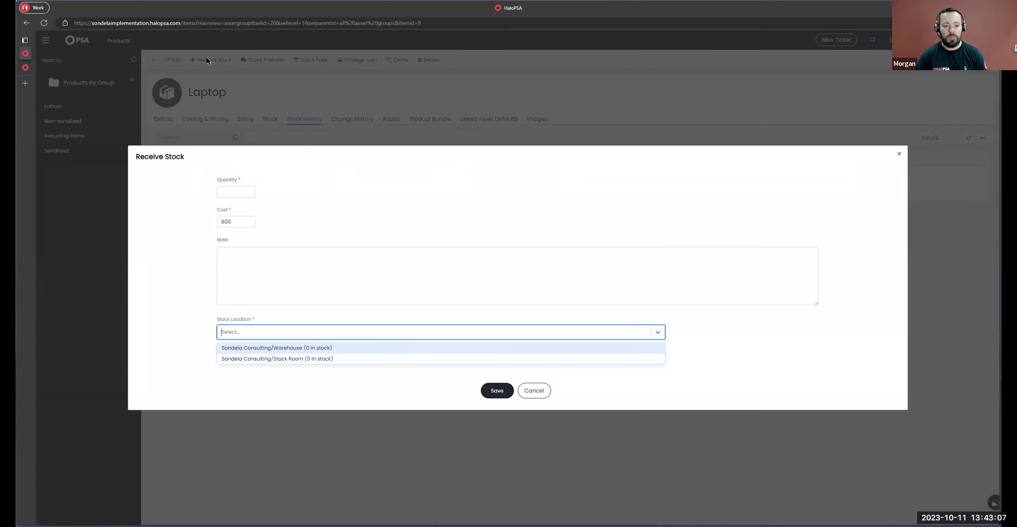
left_click(357, 344)
left_click(232, 203)
type("1")
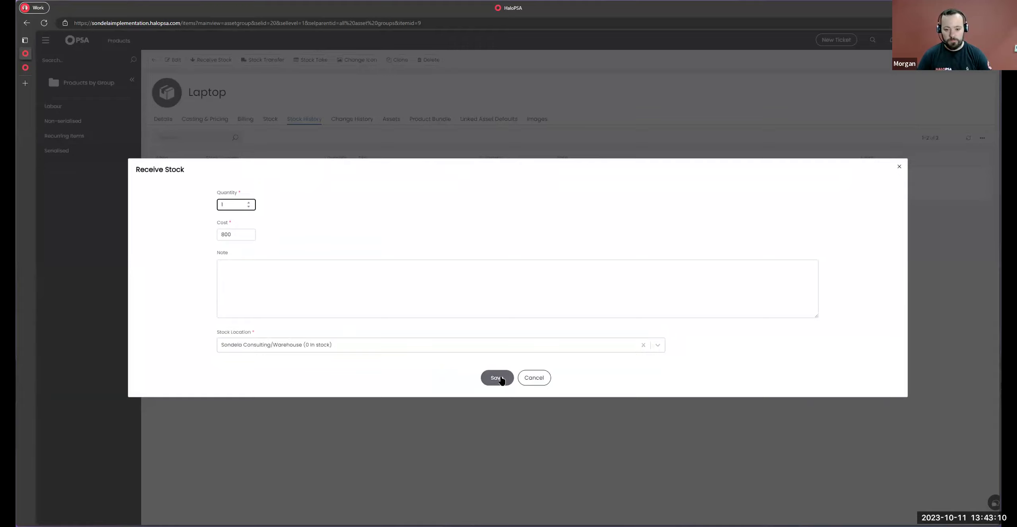
left_click(499, 379)
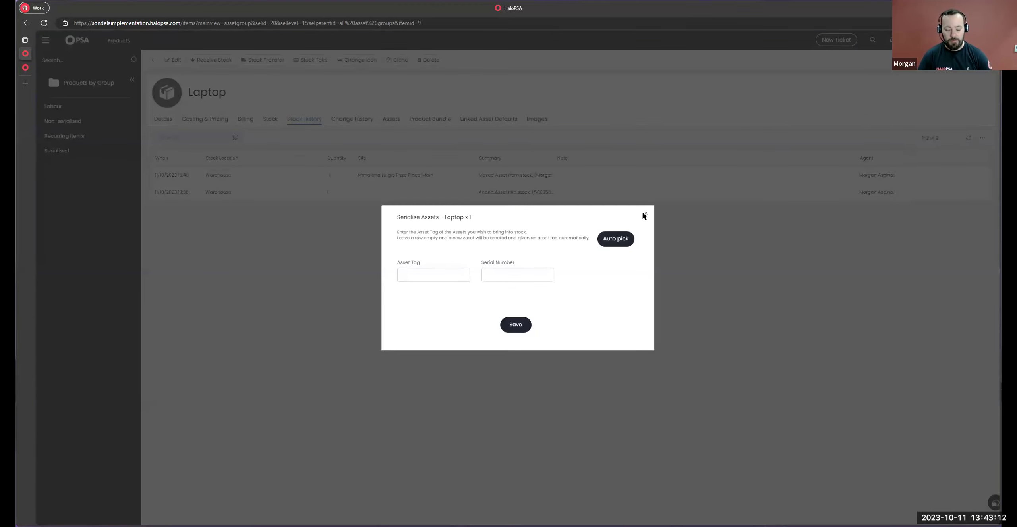
left_click(644, 216)
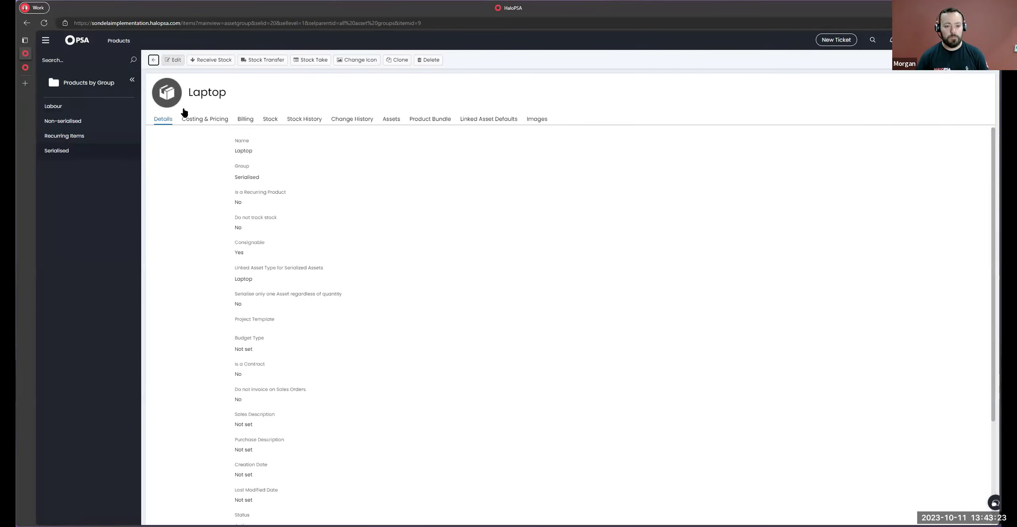
Step: Receive a quantity of 1 Laptop from the reloaded product and check which extra field the serialisation dialog requests
left_click(211, 60)
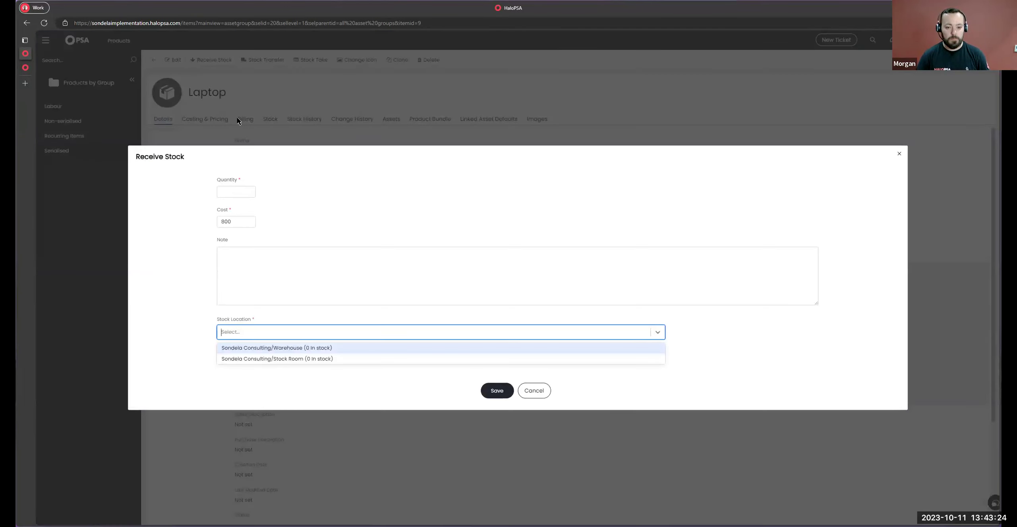
left_click(248, 197)
type("1")
left_click(245, 344)
left_click(248, 357)
left_click(497, 377)
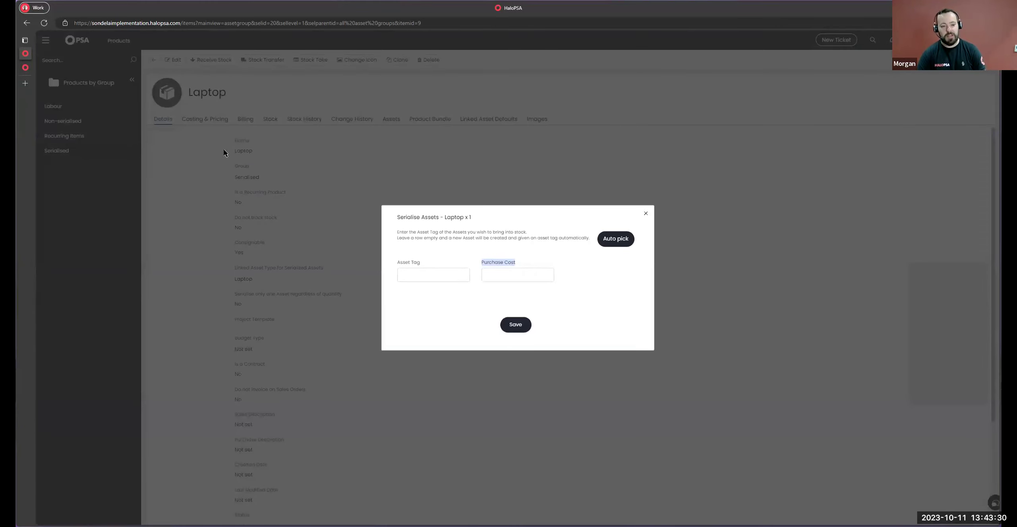
Step: Set the Asset Serialization Field in the Items and Stock Control configuration back to Serial Number
left_click(25, 68)
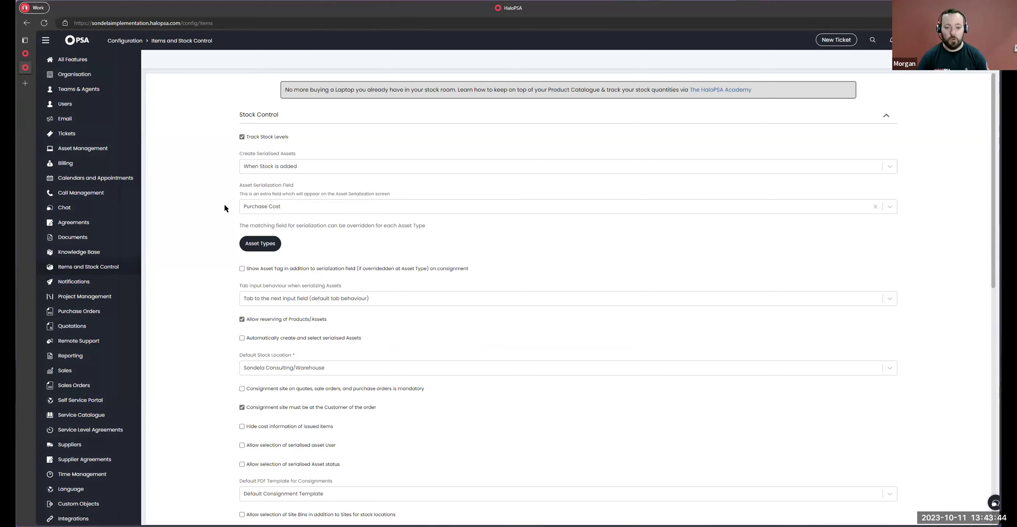
left_click_drag(239, 186, 329, 187)
left_click(299, 208)
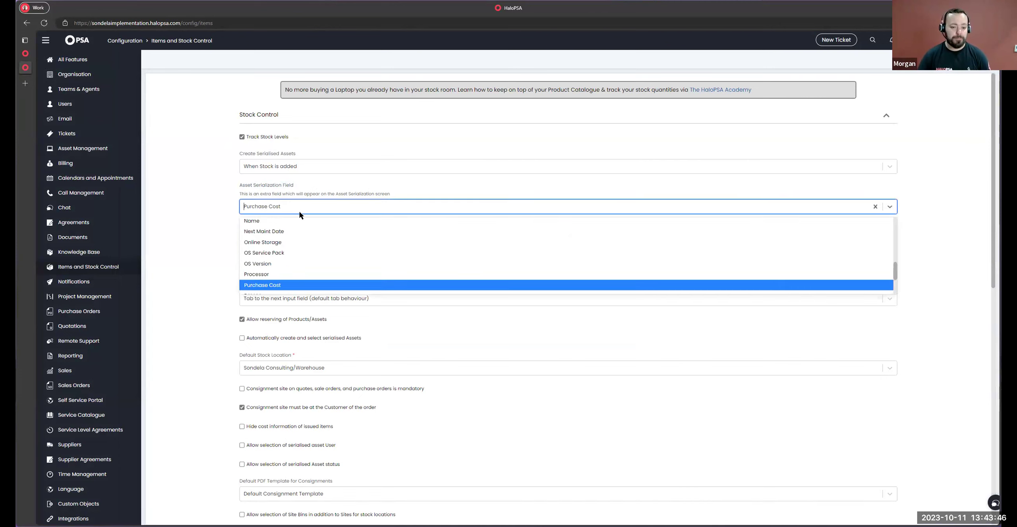
scroll(292, 282, "down", 3)
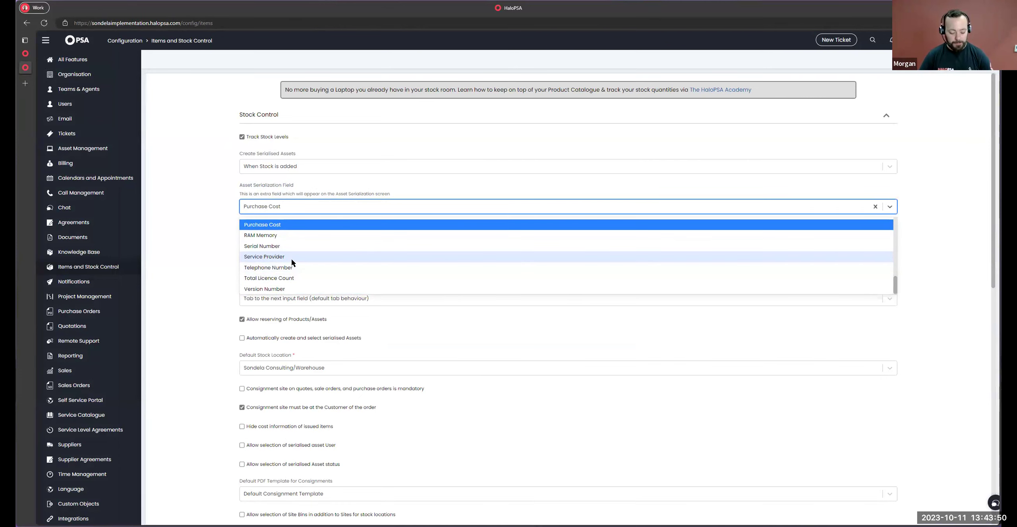
type("ser")
left_click(272, 233)
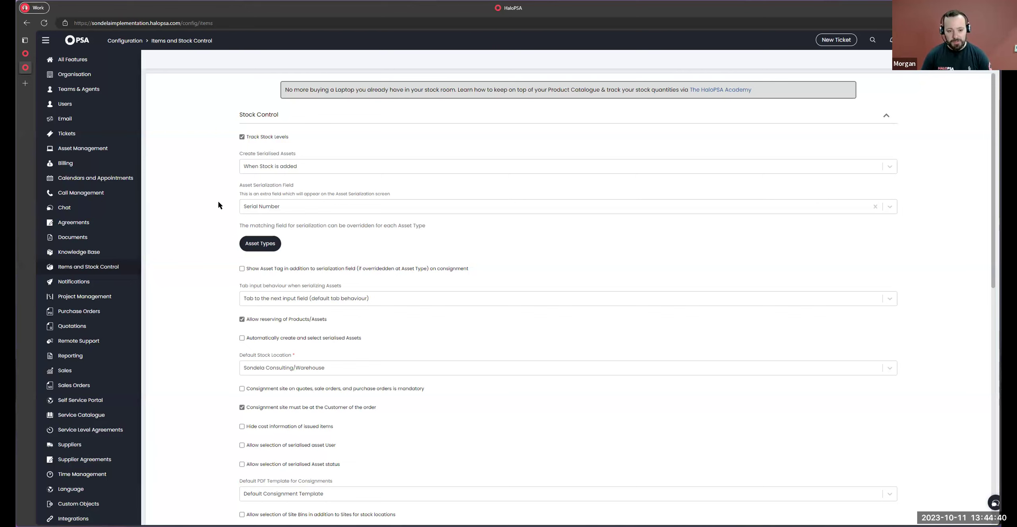
Step: Review the Asset Serialization Field's description and open the Integrations configuration page
triple_click(337, 182)
left_click_drag(358, 192, 399, 195)
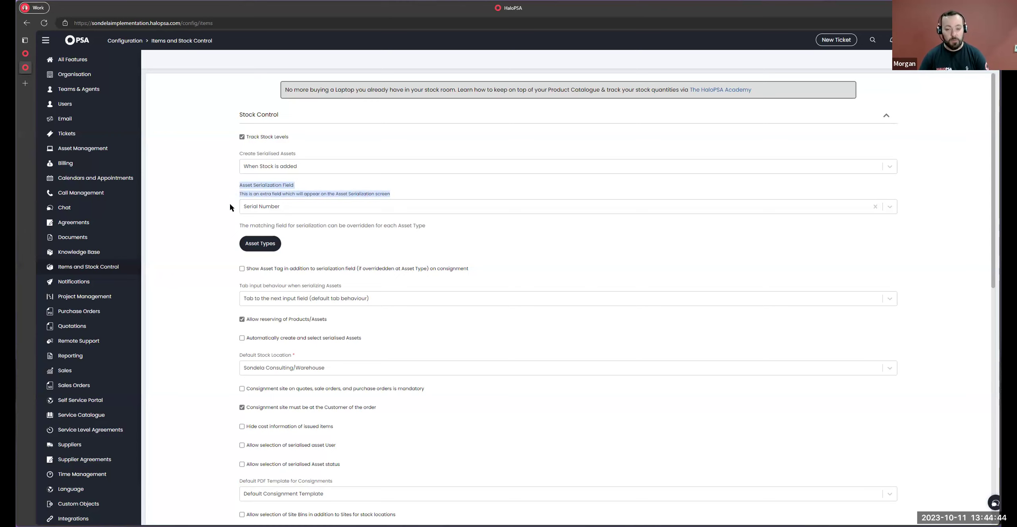
left_click(132, 41)
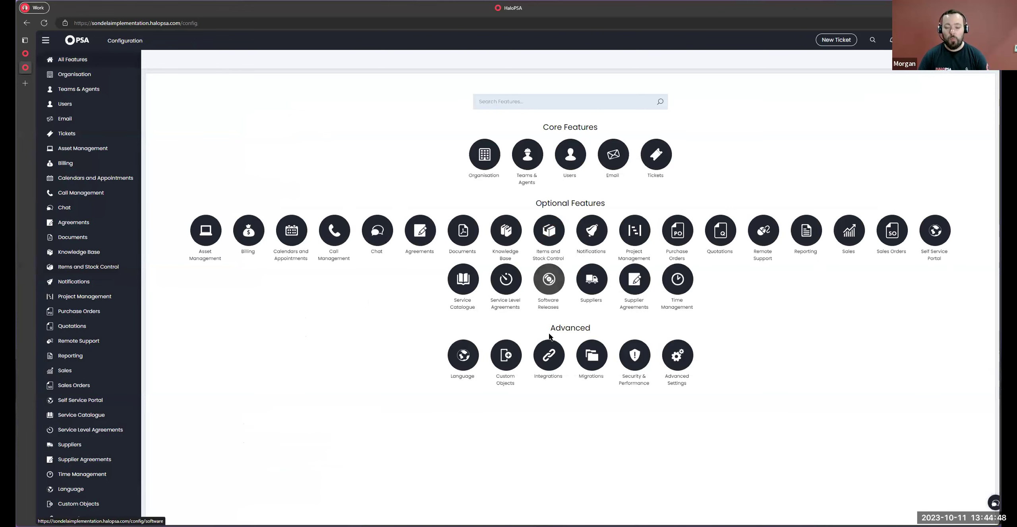
left_click(549, 352)
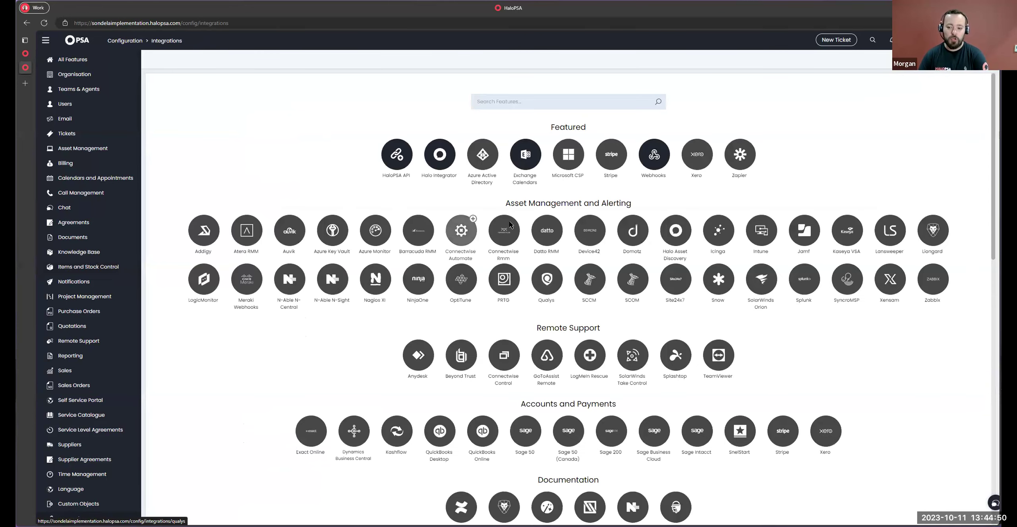
Step: Open the N-Able N-Sight integration and look through its asset import, alerting and Halo Integrator settings
left_click(332, 280)
scroll(496, 214, "down", 6)
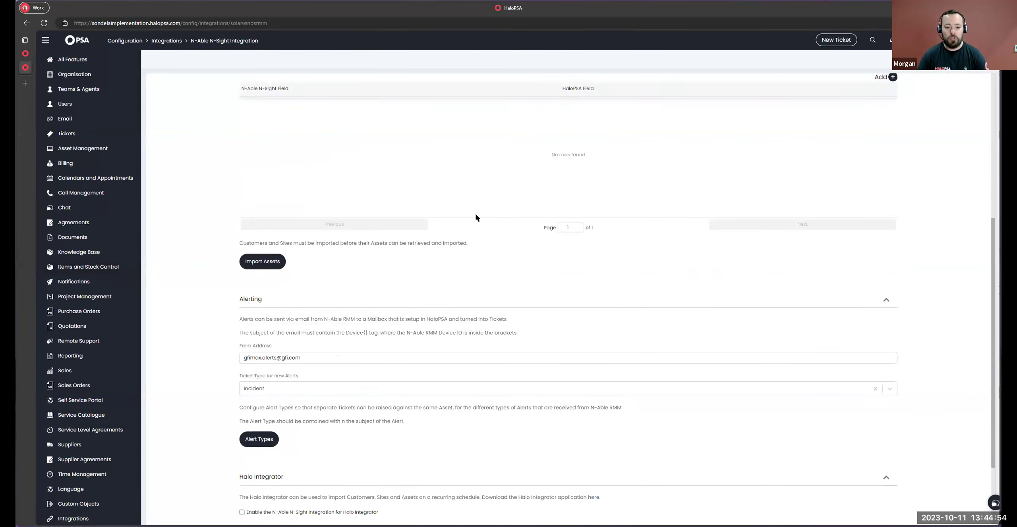
scroll(475, 217, "down", 2)
scroll(395, 216, "up", 7)
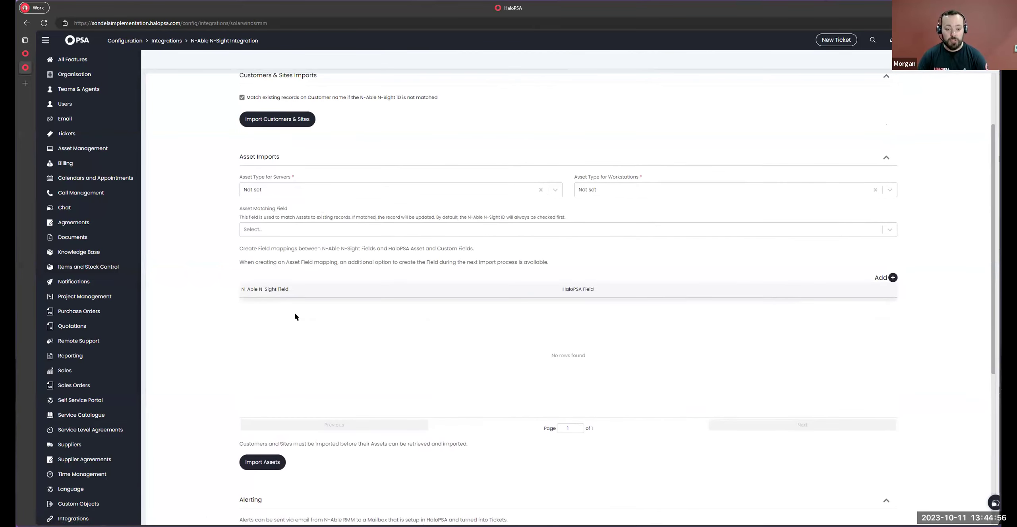
Step: Start a new asset field mapping with Serial Number as the HaloPSA Field and close it without saving
left_click(892, 278)
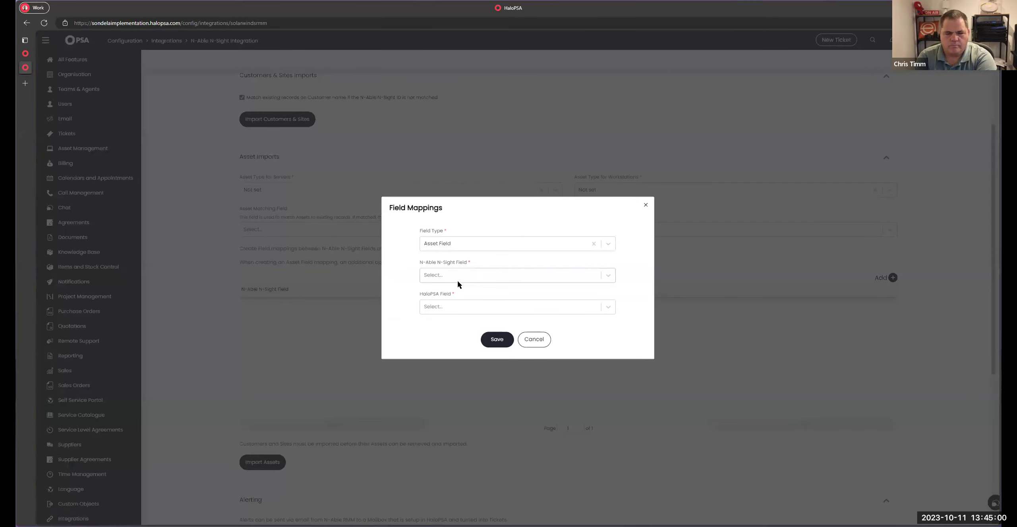
left_click(458, 306)
type("ser")
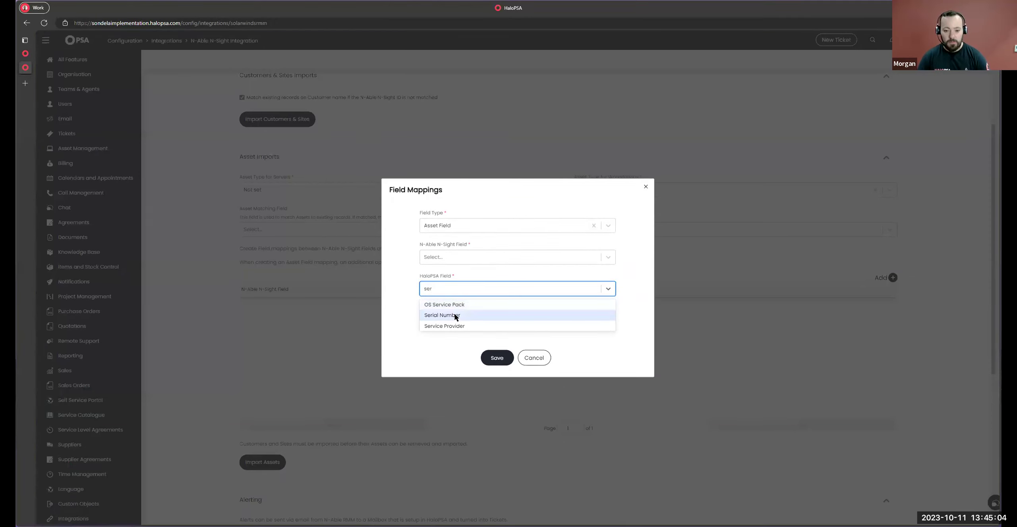
left_click(456, 316)
left_click_drag(420, 290, 483, 291)
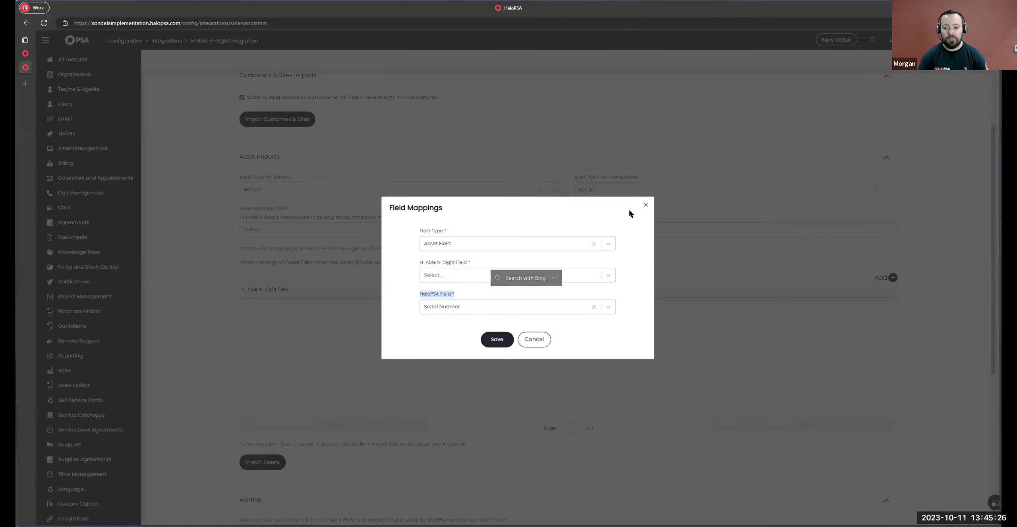
left_click(569, 158)
Step: Set the Asset Matching Field for the N-Able N-Sight asset imports to Serial Number
left_click_drag(237, 207, 297, 203)
left_click(299, 234)
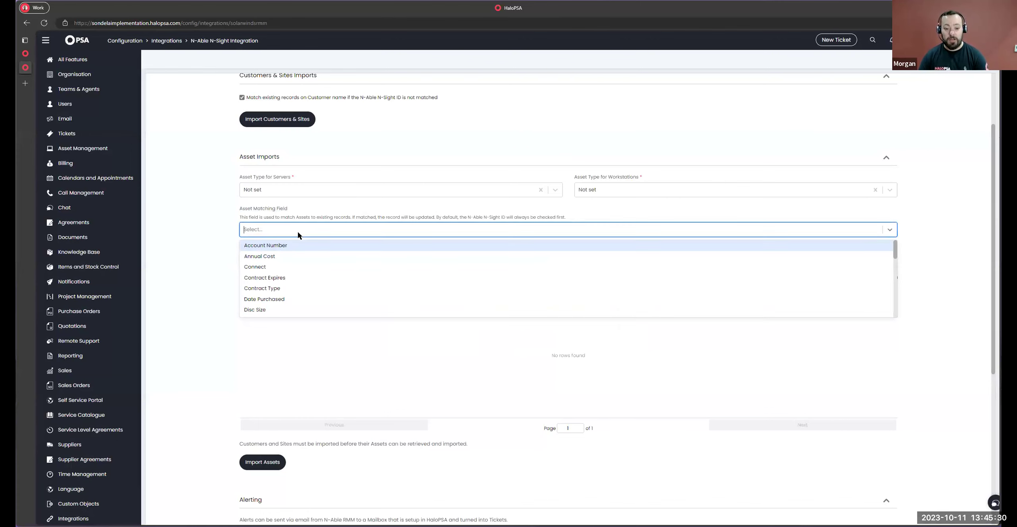
type("ser")
left_click(279, 257)
left_click_drag(237, 209, 299, 208)
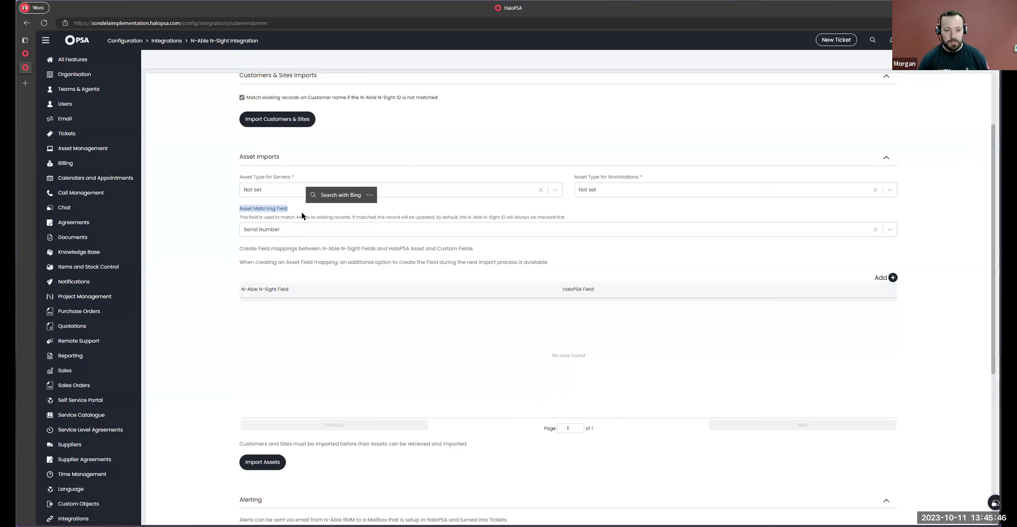
Step: Return to the Items and Stock Control configuration and check the Asset Serialization Field
left_click(133, 42)
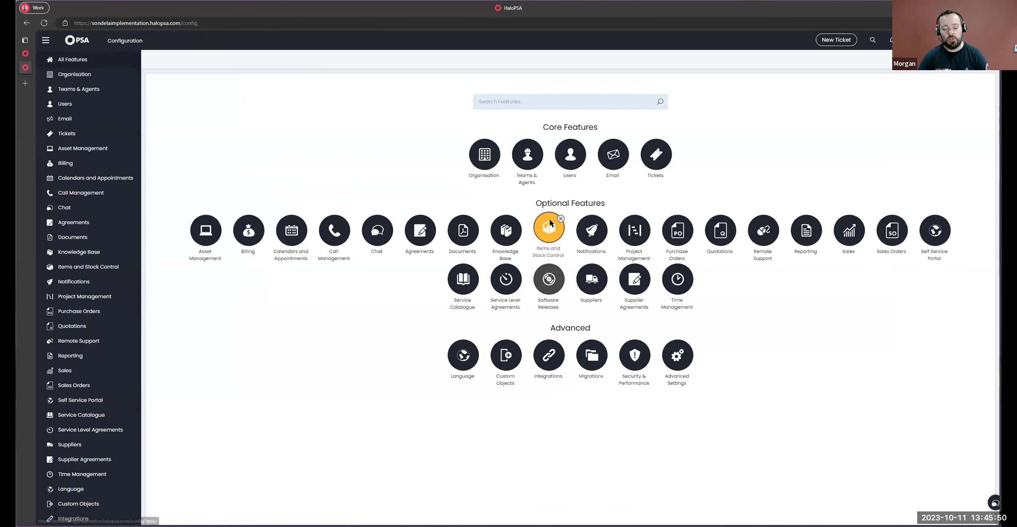
left_click(549, 226)
triple_click(308, 184)
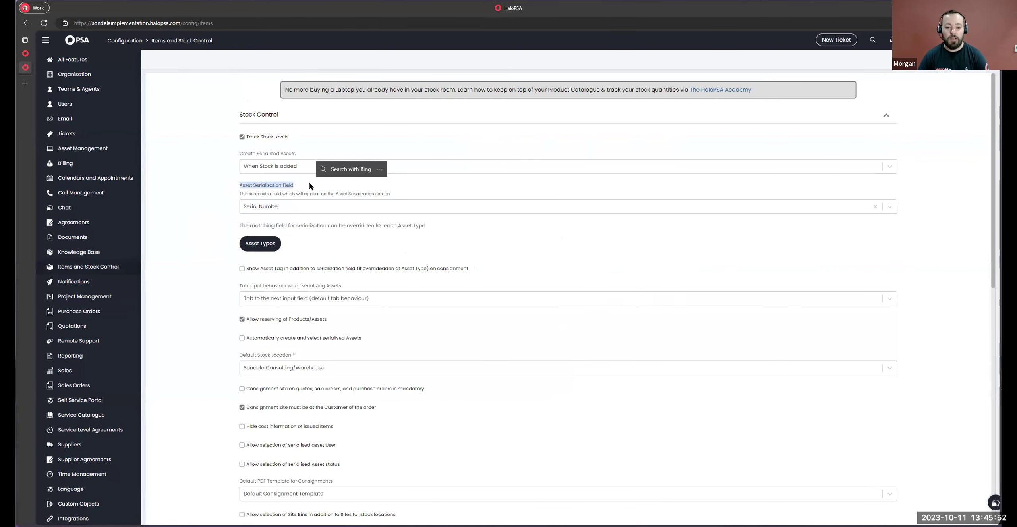
Step: Open the Laptop asset type for editing in the Asset Management configuration and review its Stock Serialization Matching Field
left_click(131, 42)
left_click(194, 225)
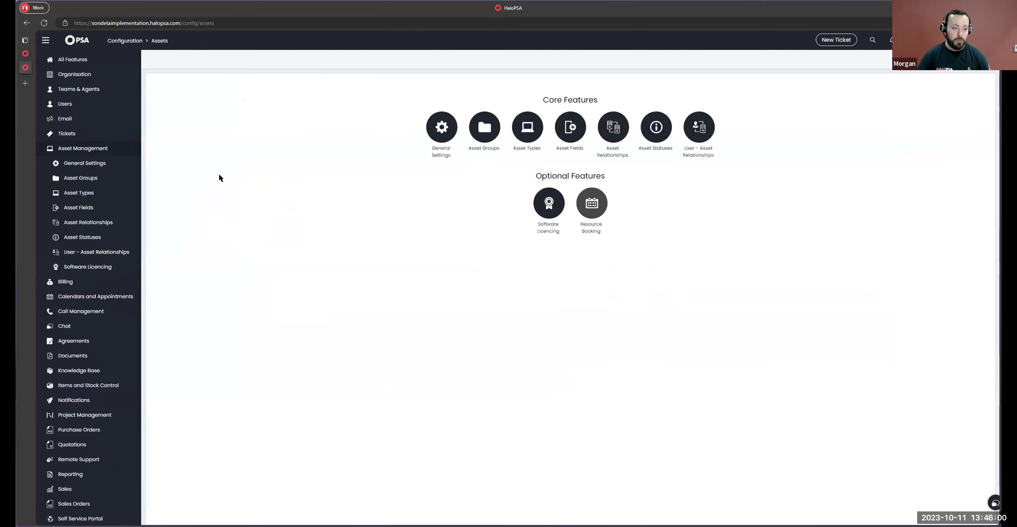
left_click(527, 127)
left_click(163, 114)
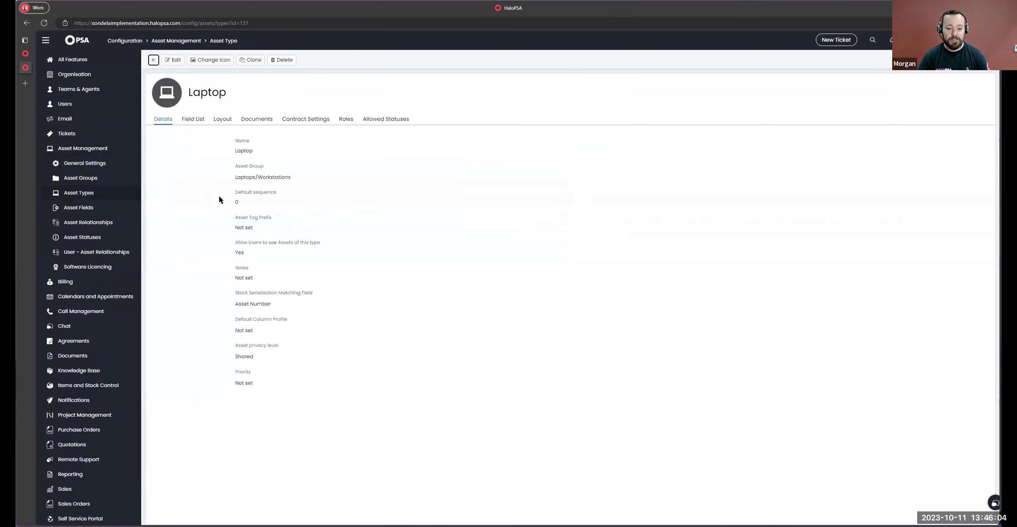
left_click(166, 62)
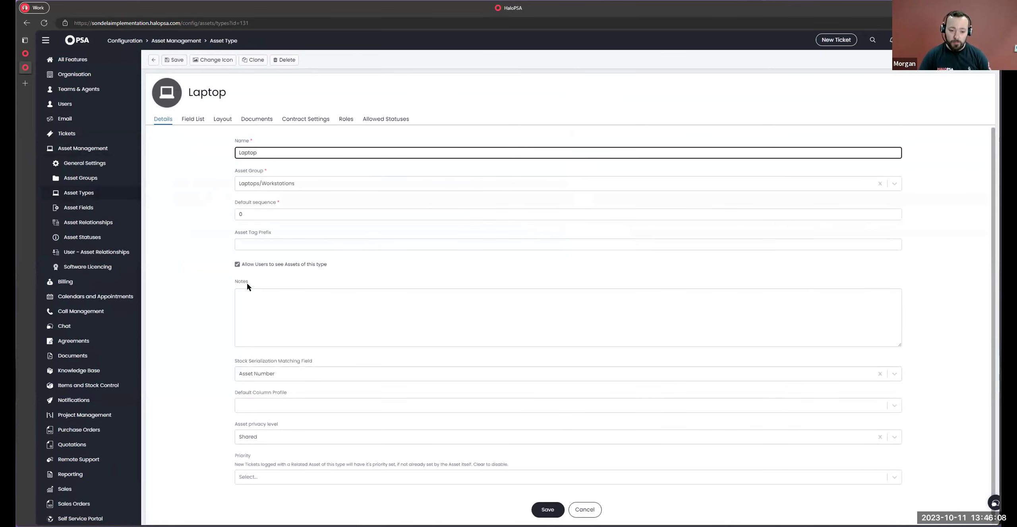
left_click_drag(236, 361, 342, 372)
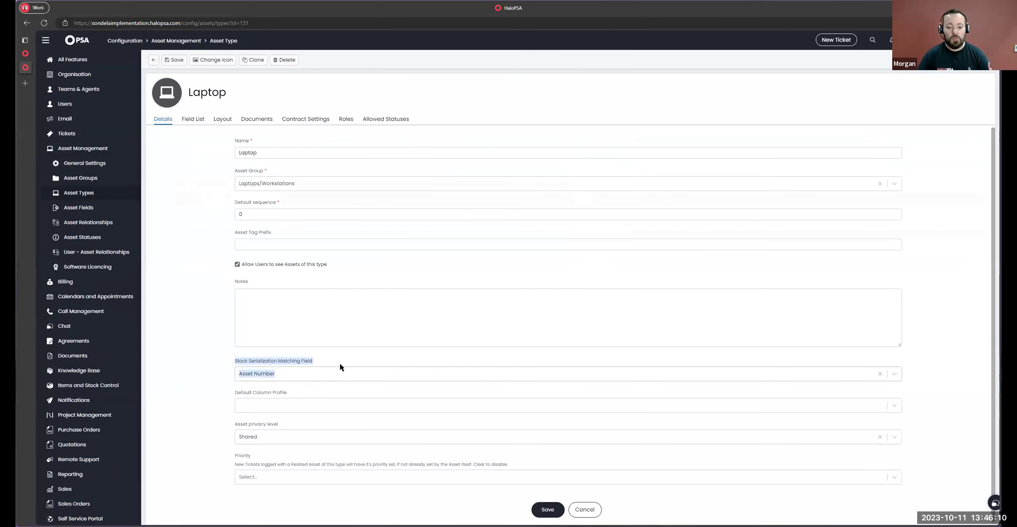